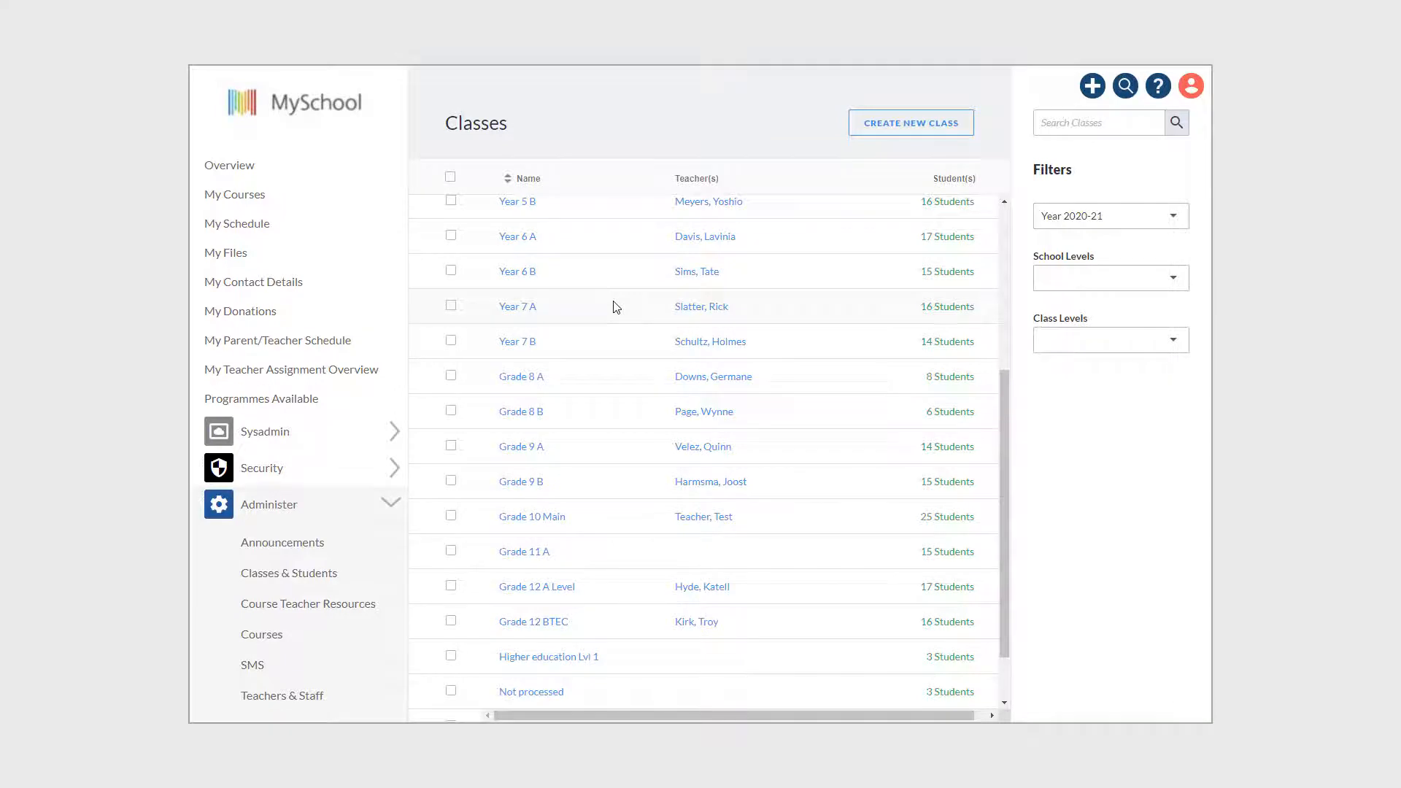
Look through the class list, open the first student listed in Grade 10 Main and examine the Year 2019-20 enrolment
scroll(615, 307, "up", 5)
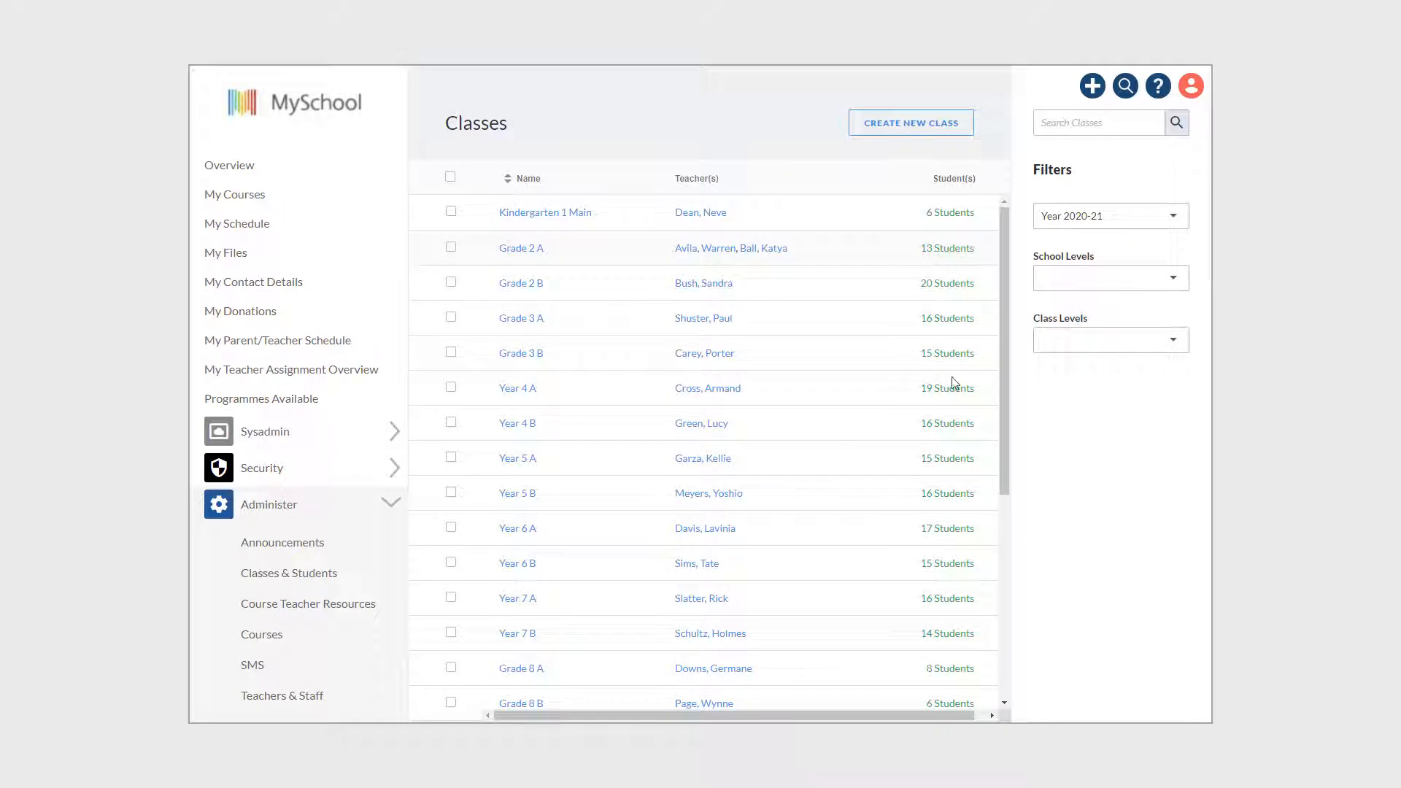
scroll(942, 416, "down", 2)
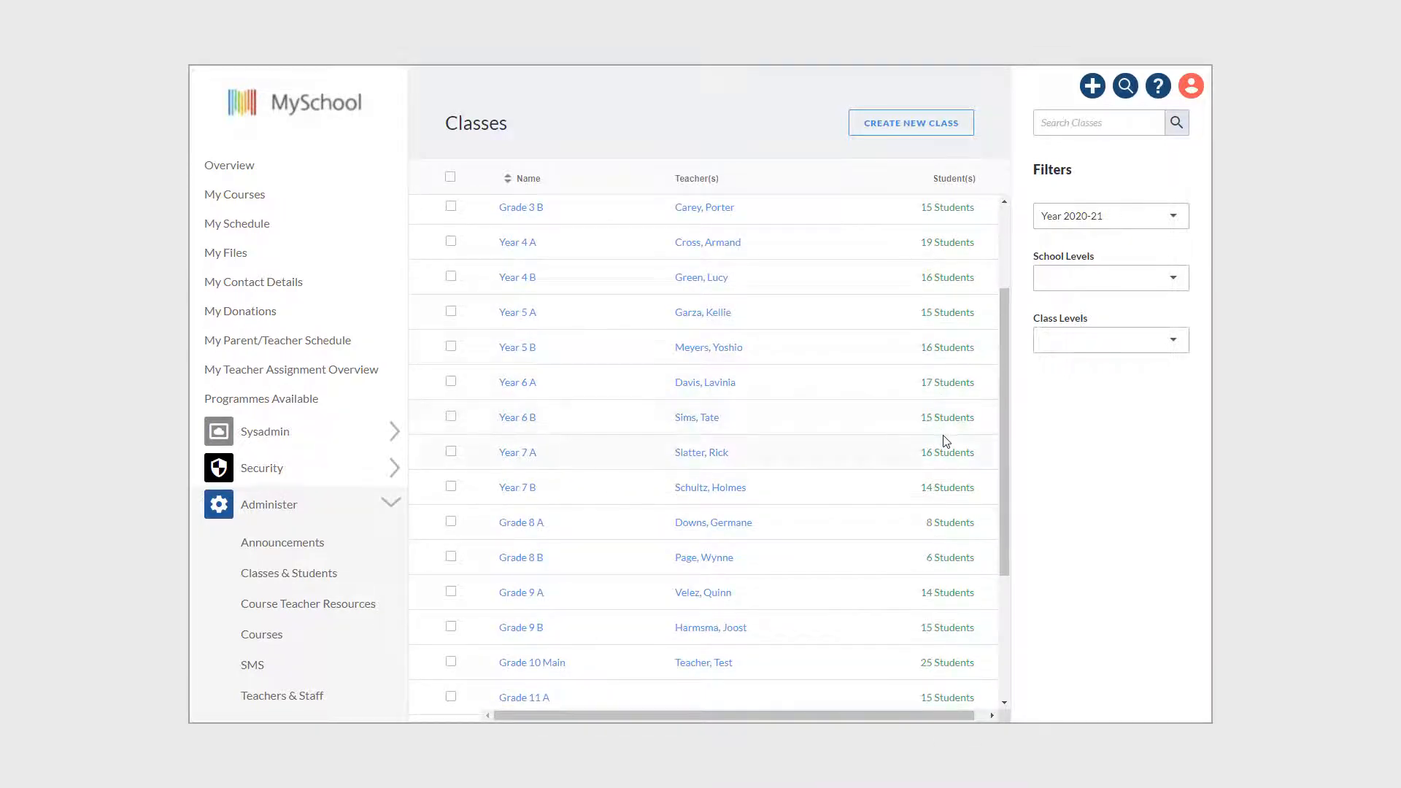
scroll(945, 438, "down", 1)
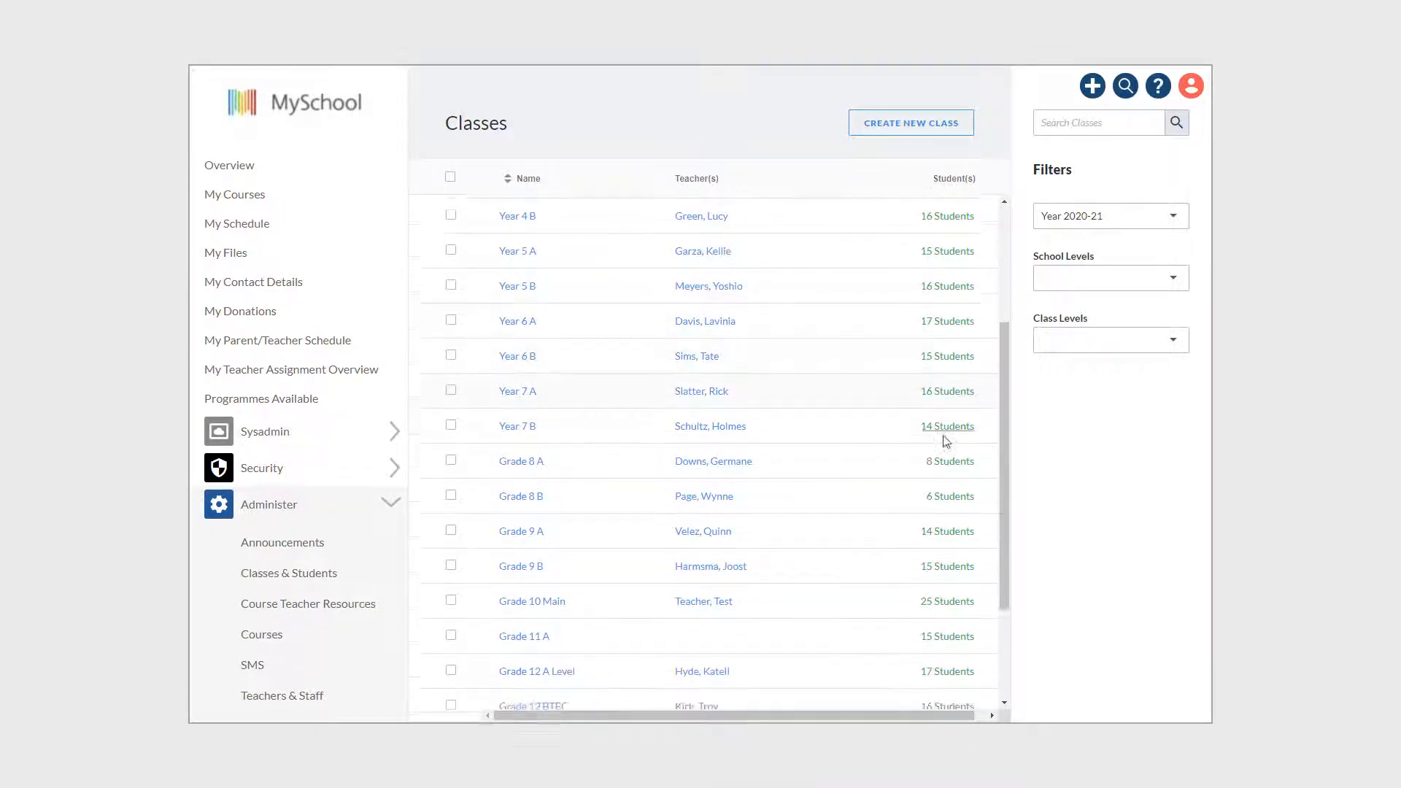
left_click(950, 594)
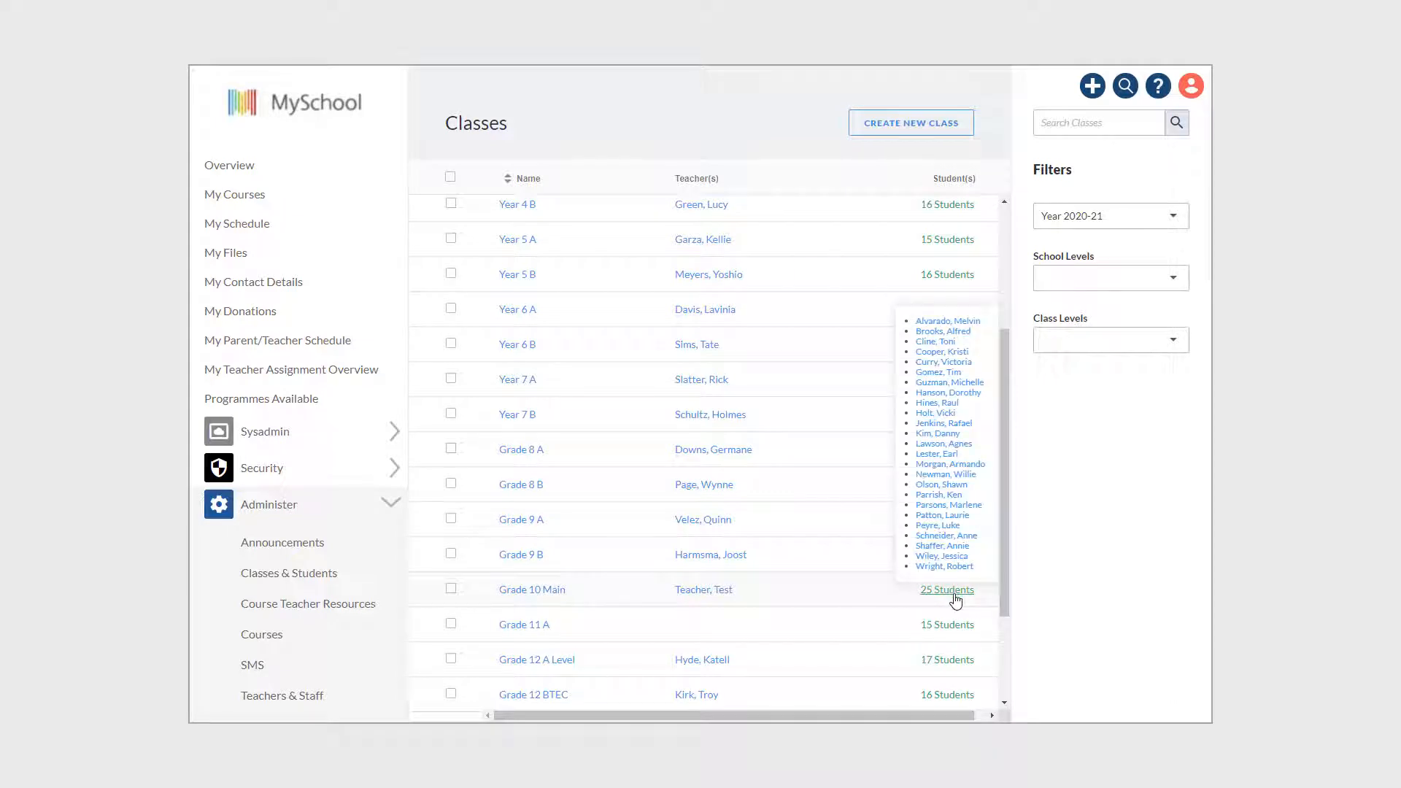
left_click(954, 324)
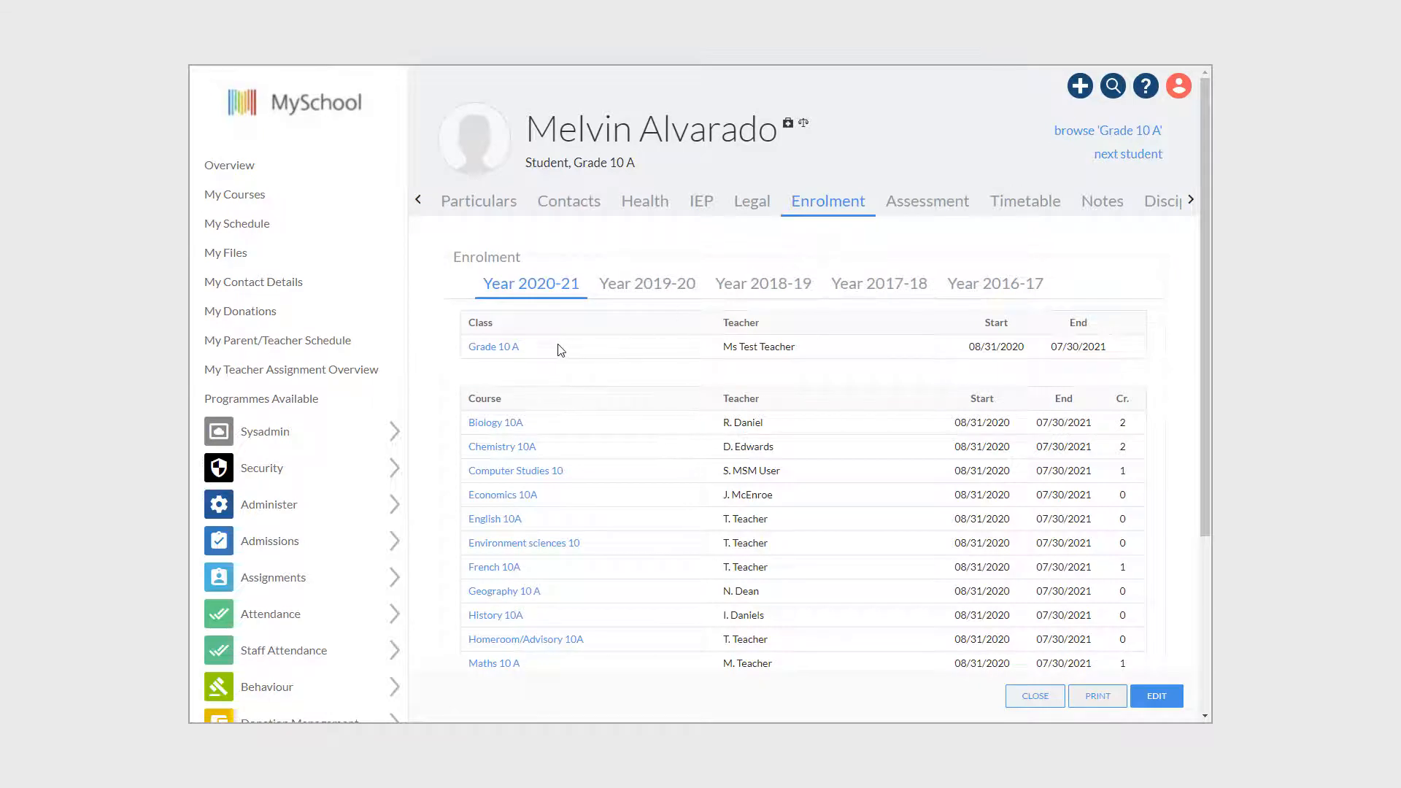
left_click(642, 285)
Start a new class for Year 2020-21 with class level Grade 1 and the name Pixies
left_click(1080, 87)
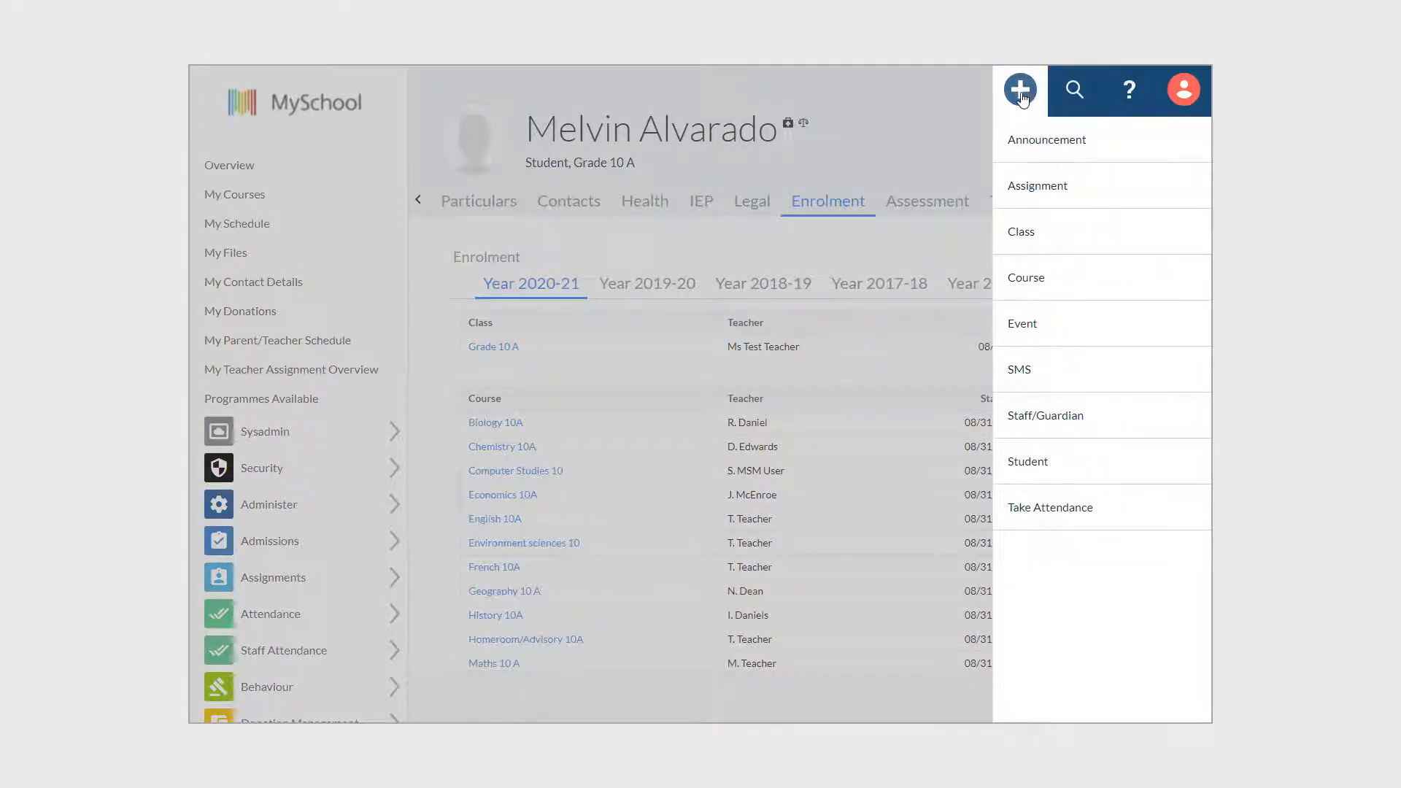
left_click(1048, 243)
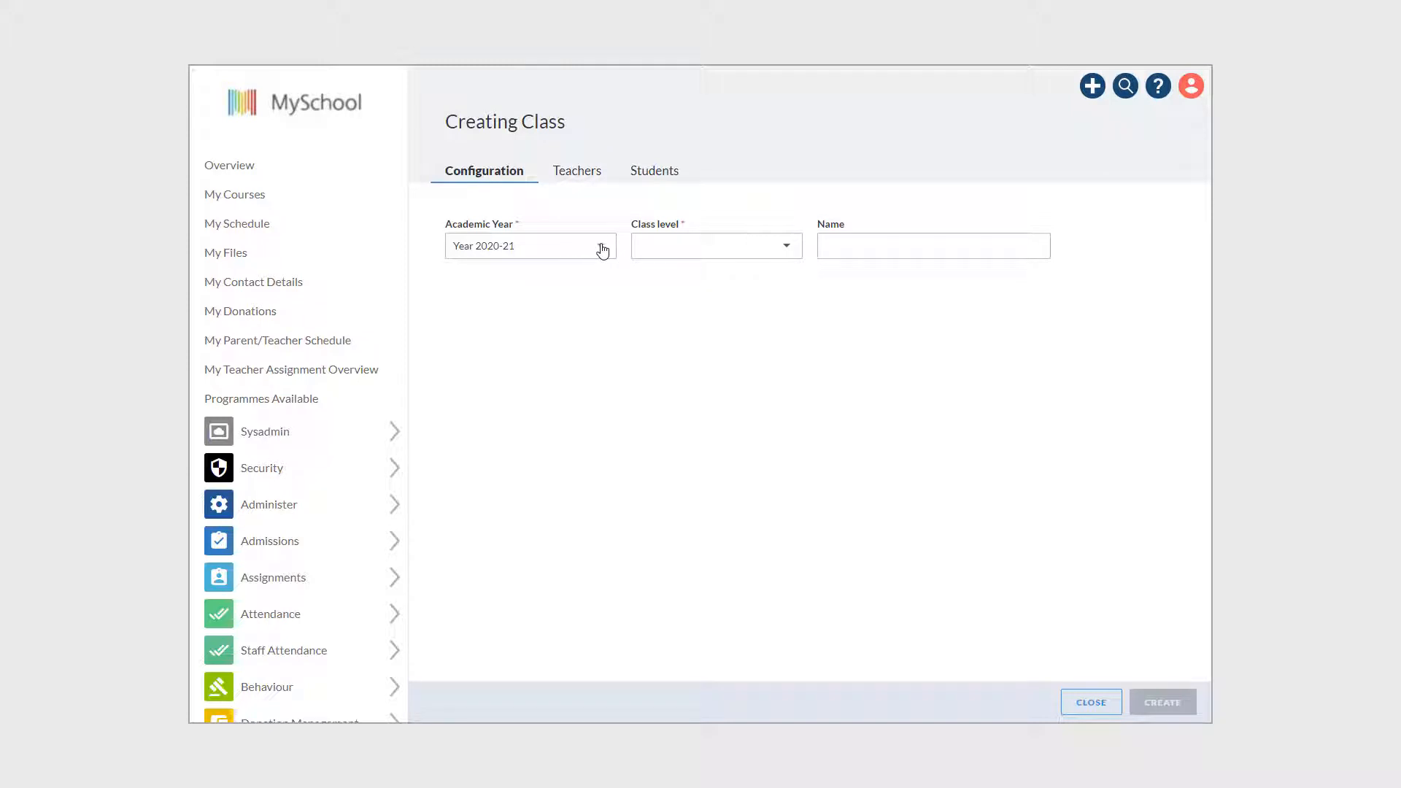
left_click(786, 248)
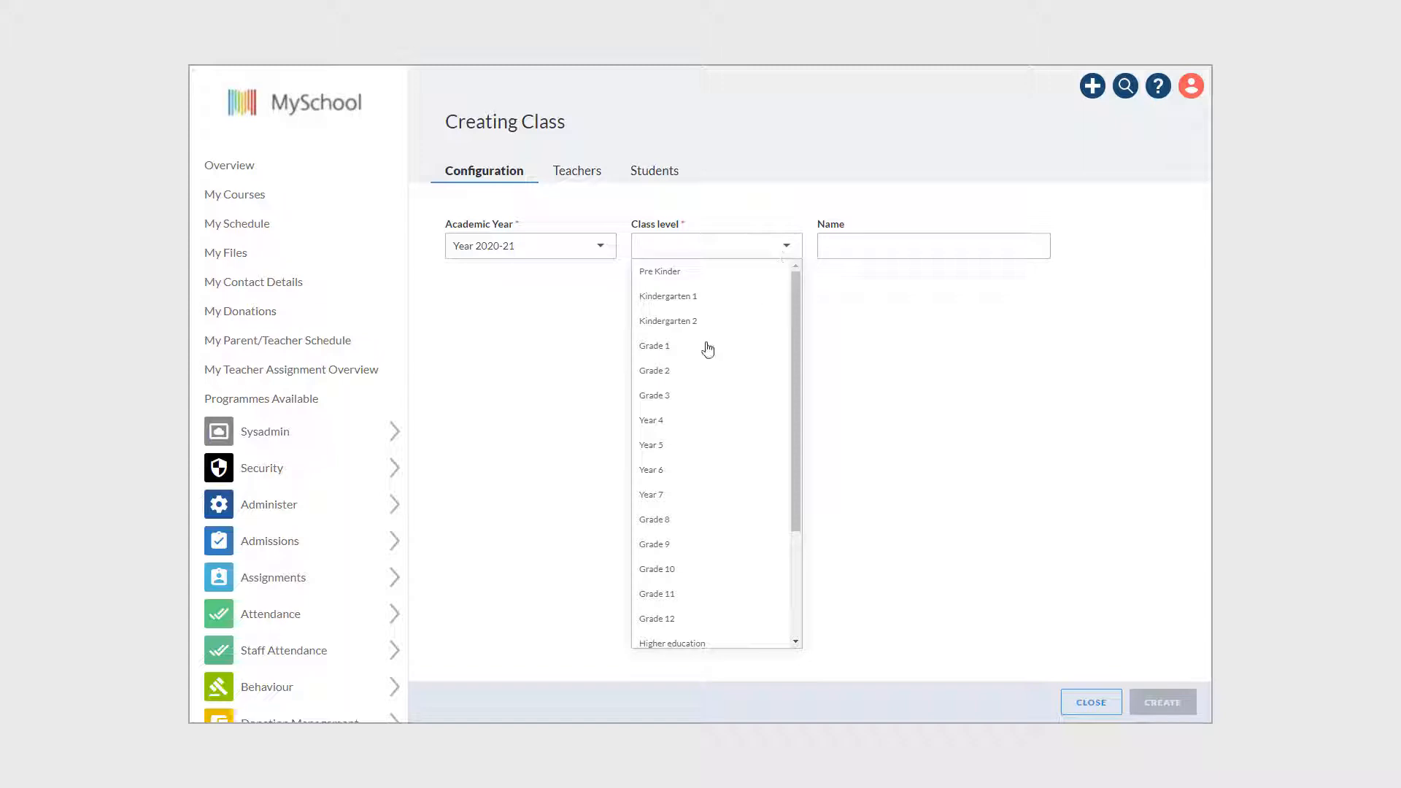
left_click(668, 346)
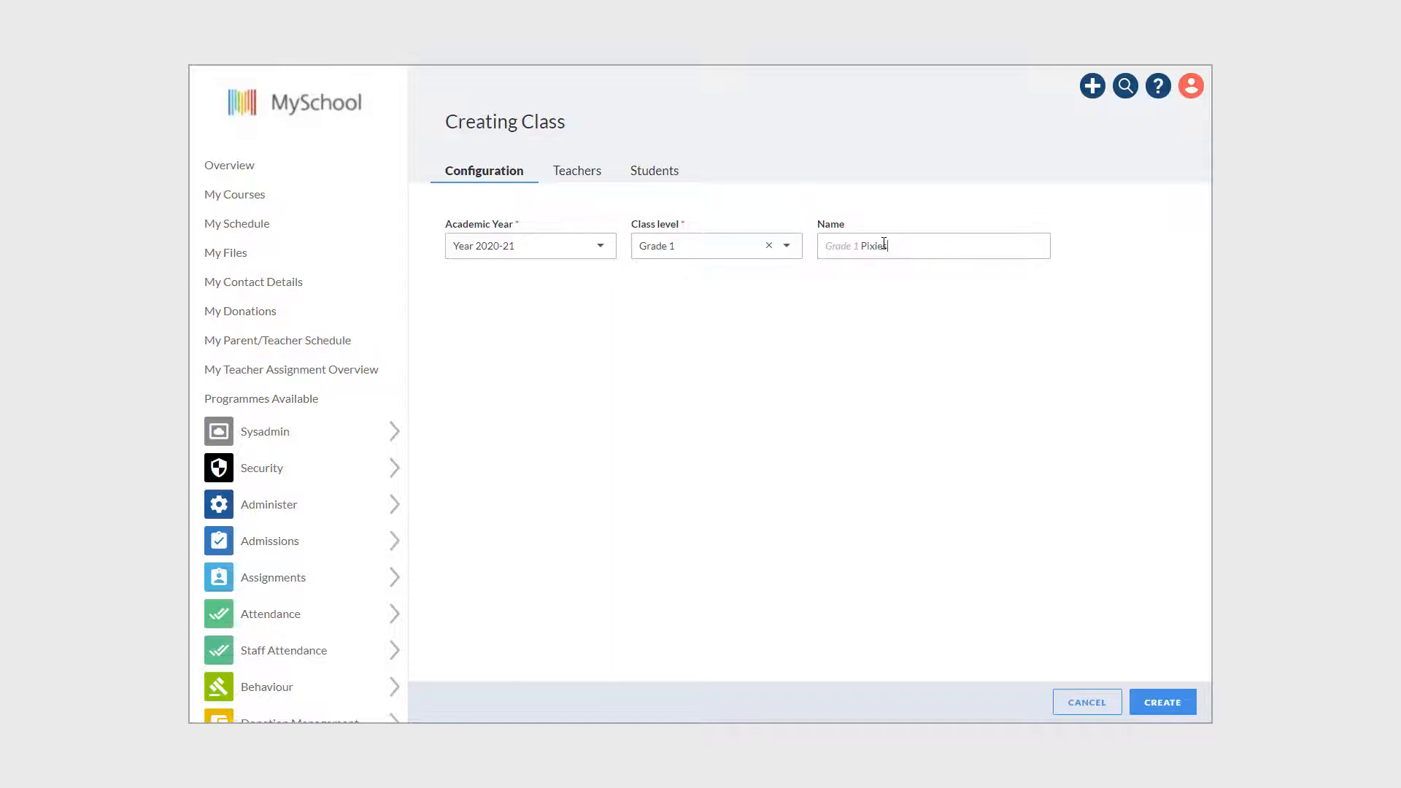
Add one member of the Primary staff to the new class as its Main Teacher
left_click(577, 172)
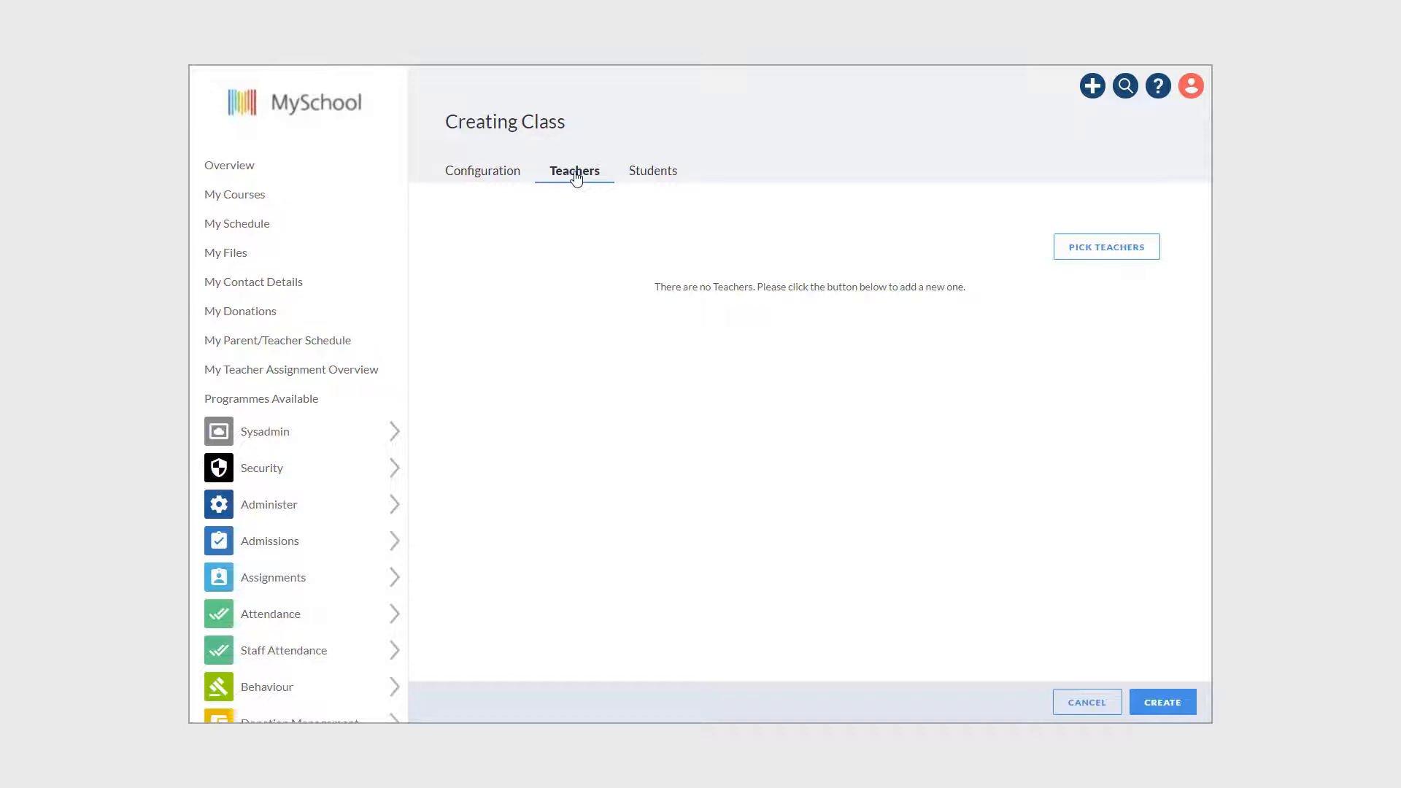
left_click(1087, 250)
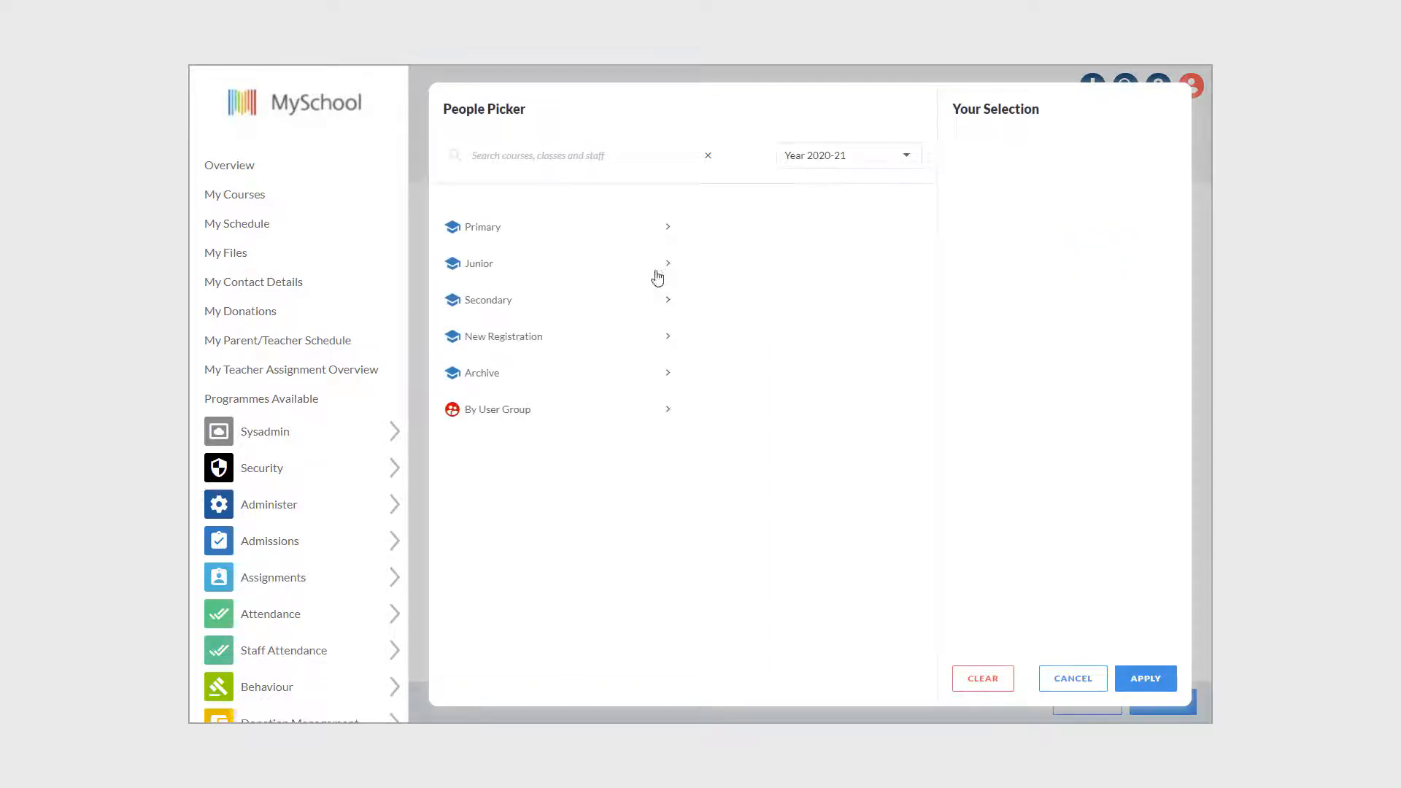
left_click(485, 239)
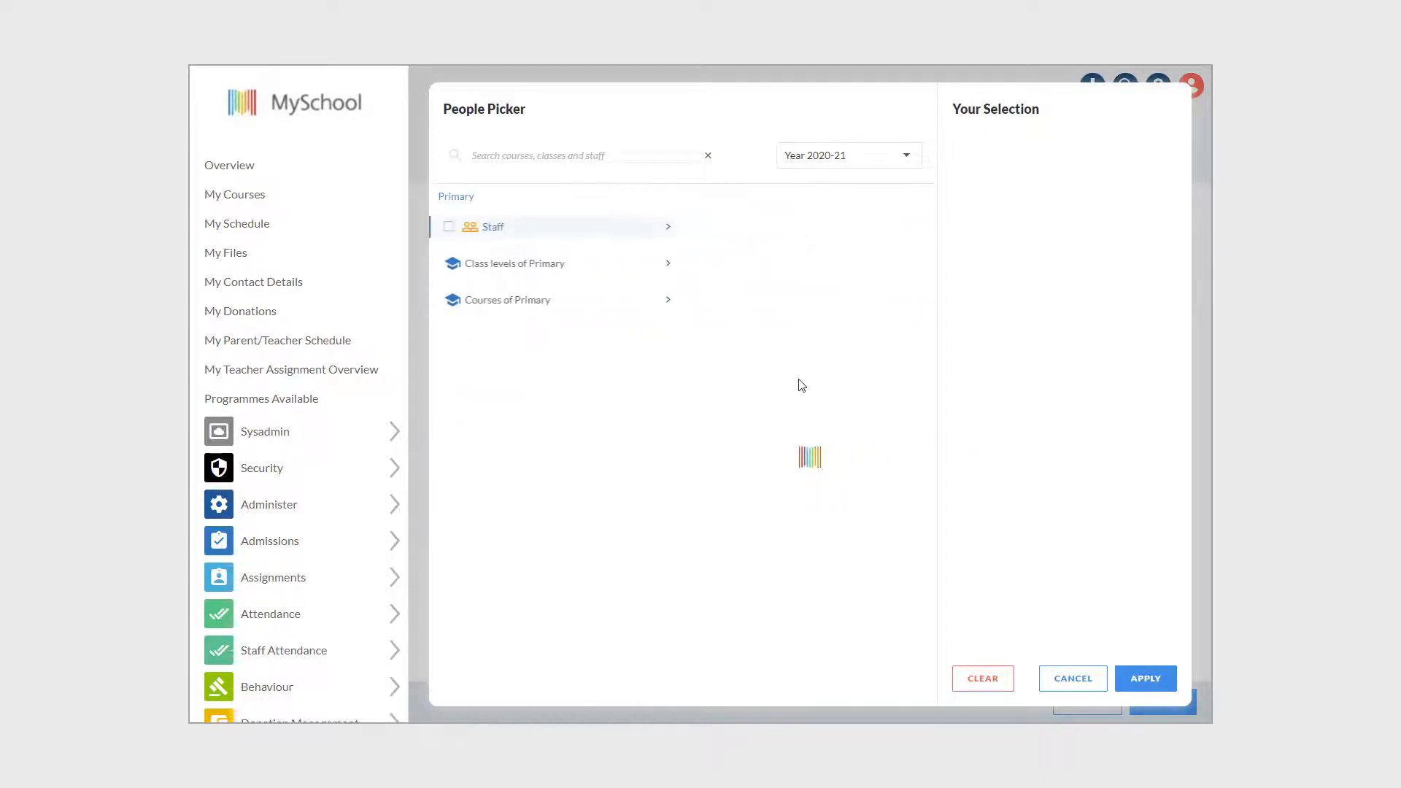
scroll(801, 385, "down", 4)
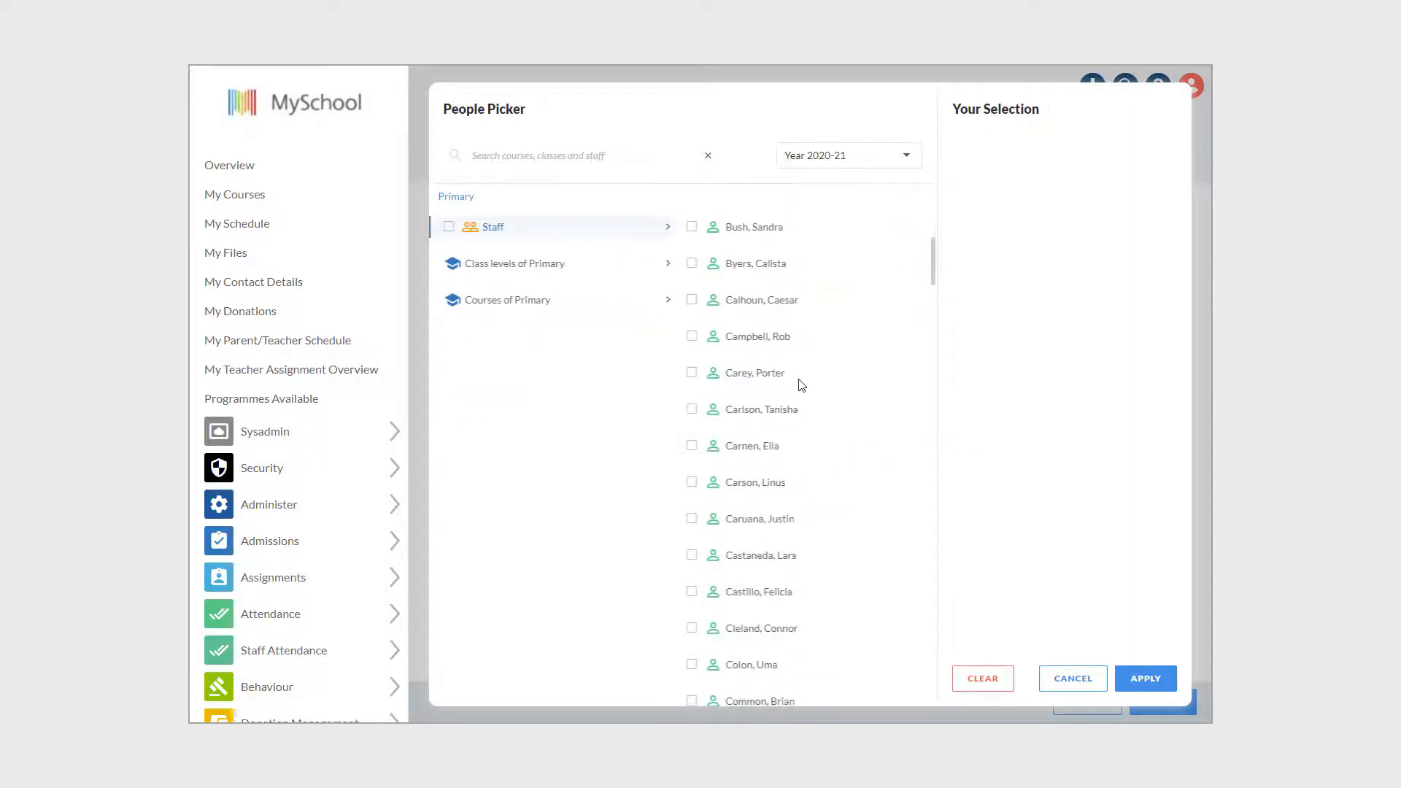
left_click(692, 483)
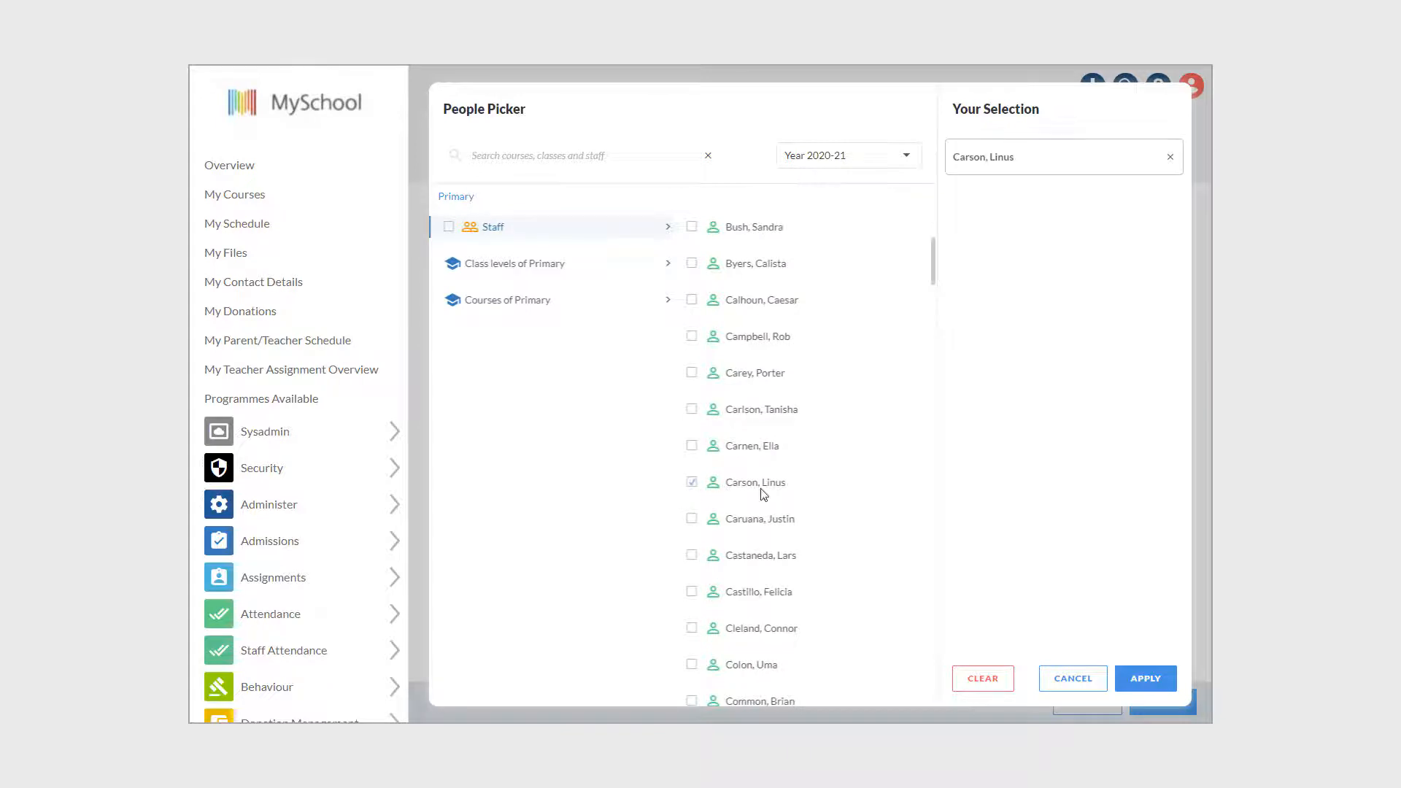
left_click(1137, 680)
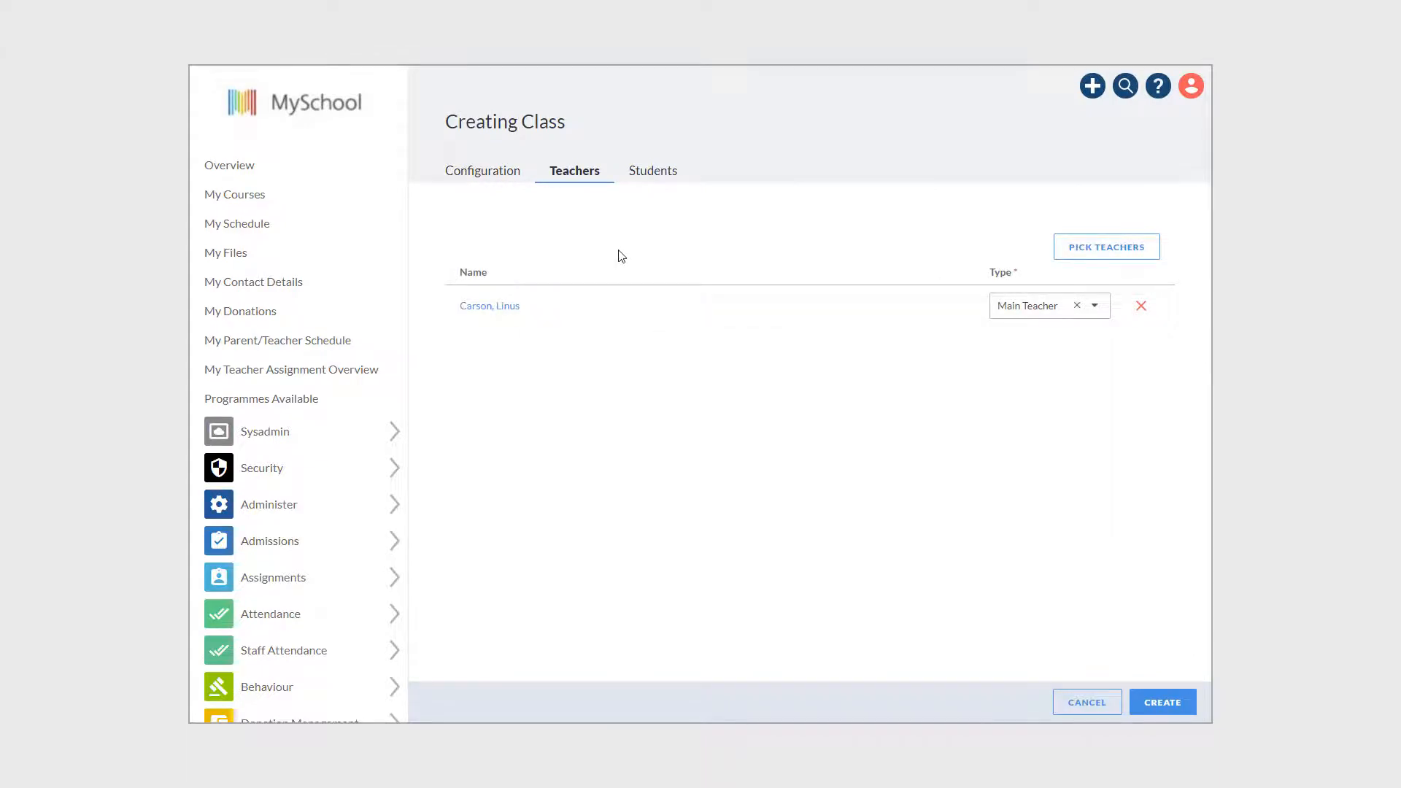
left_click(1097, 308)
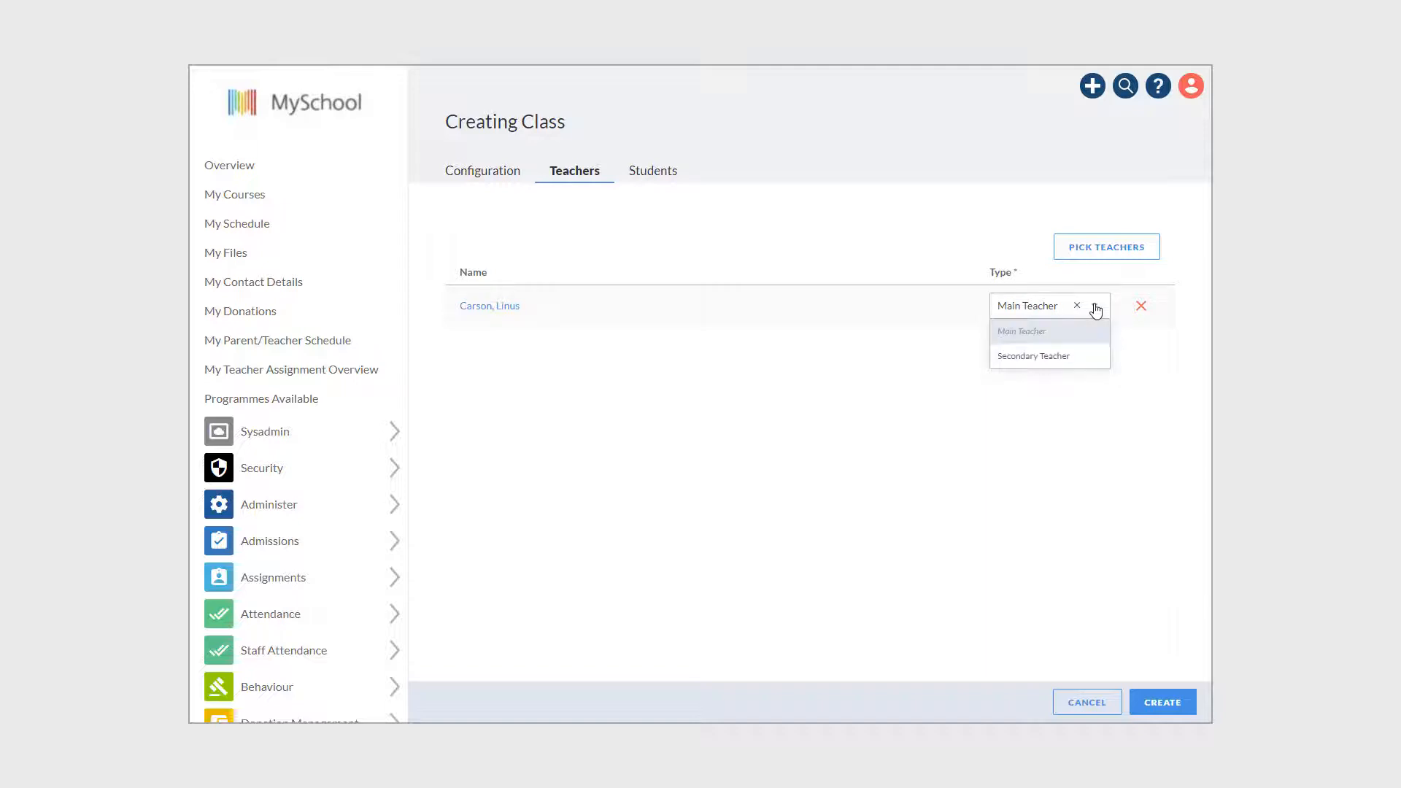
left_click(961, 238)
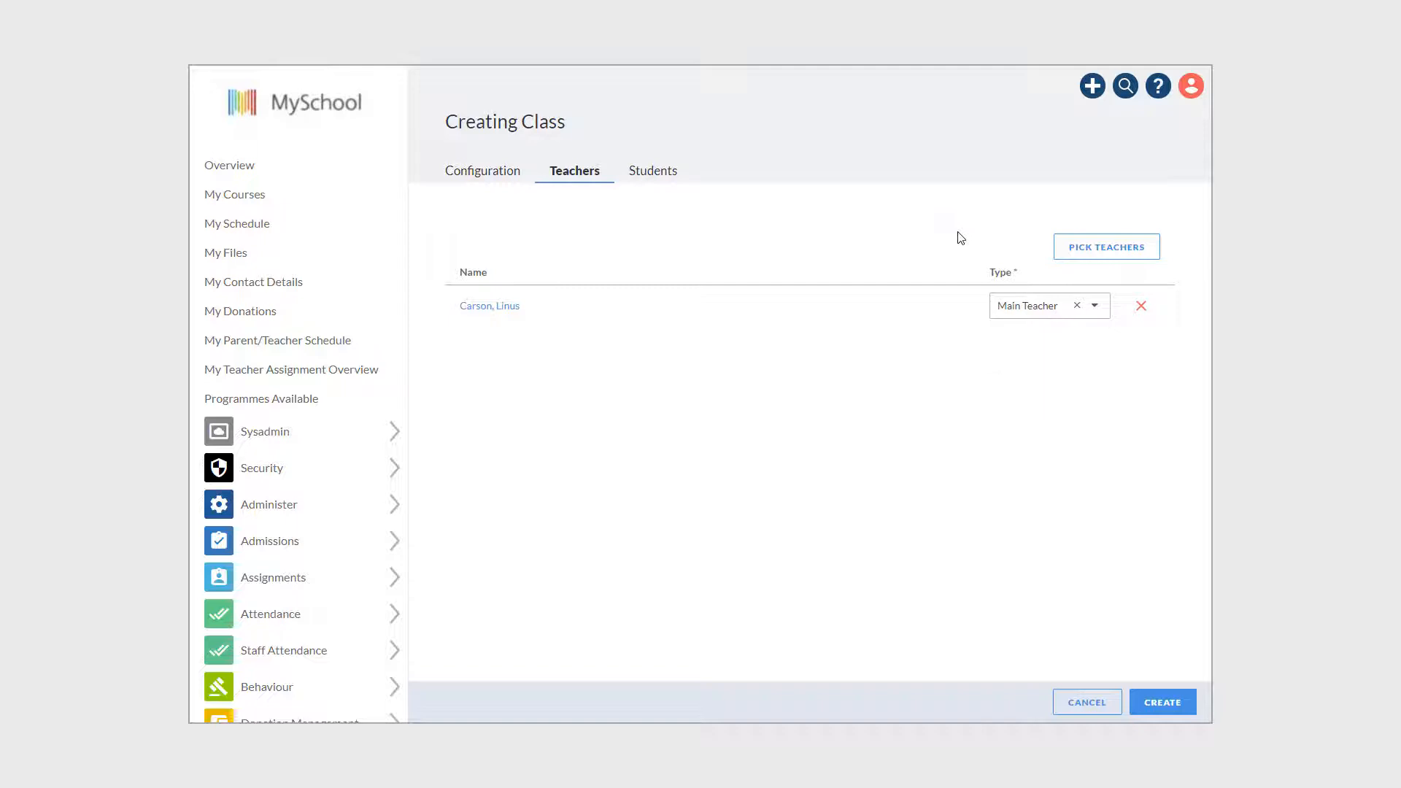
Add all students in the Not processed class level of New Registration to the class, and create the class
left_click(659, 175)
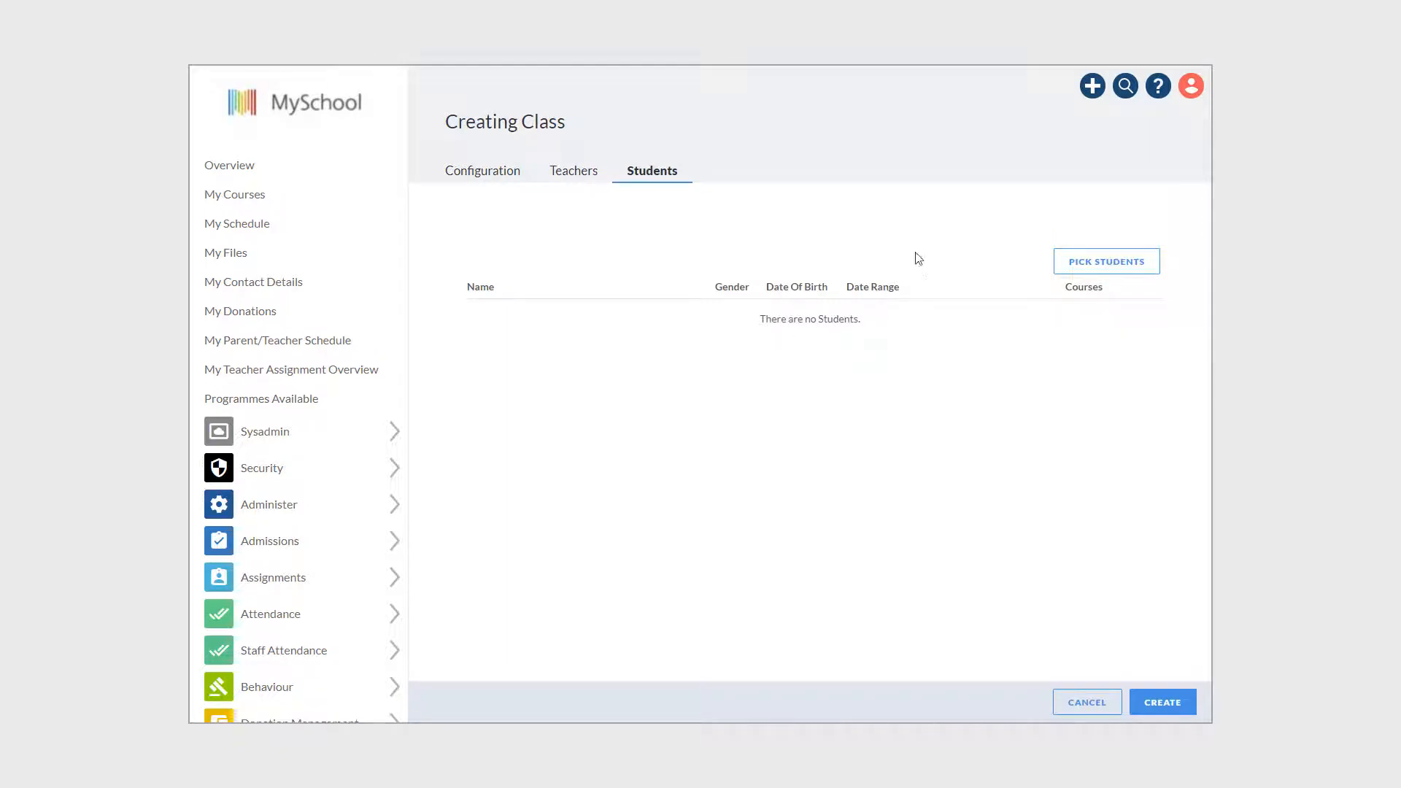
left_click(1109, 263)
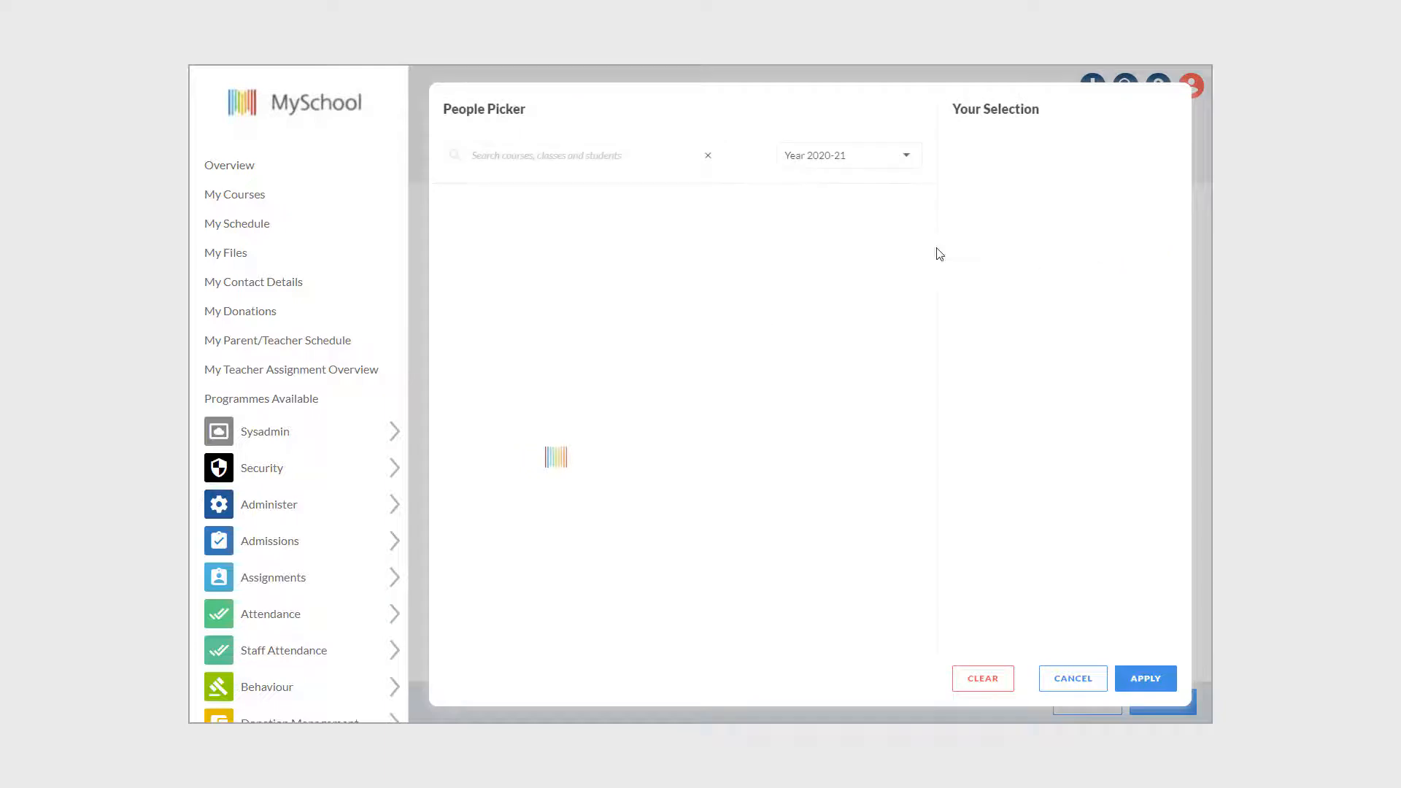
left_click(508, 380)
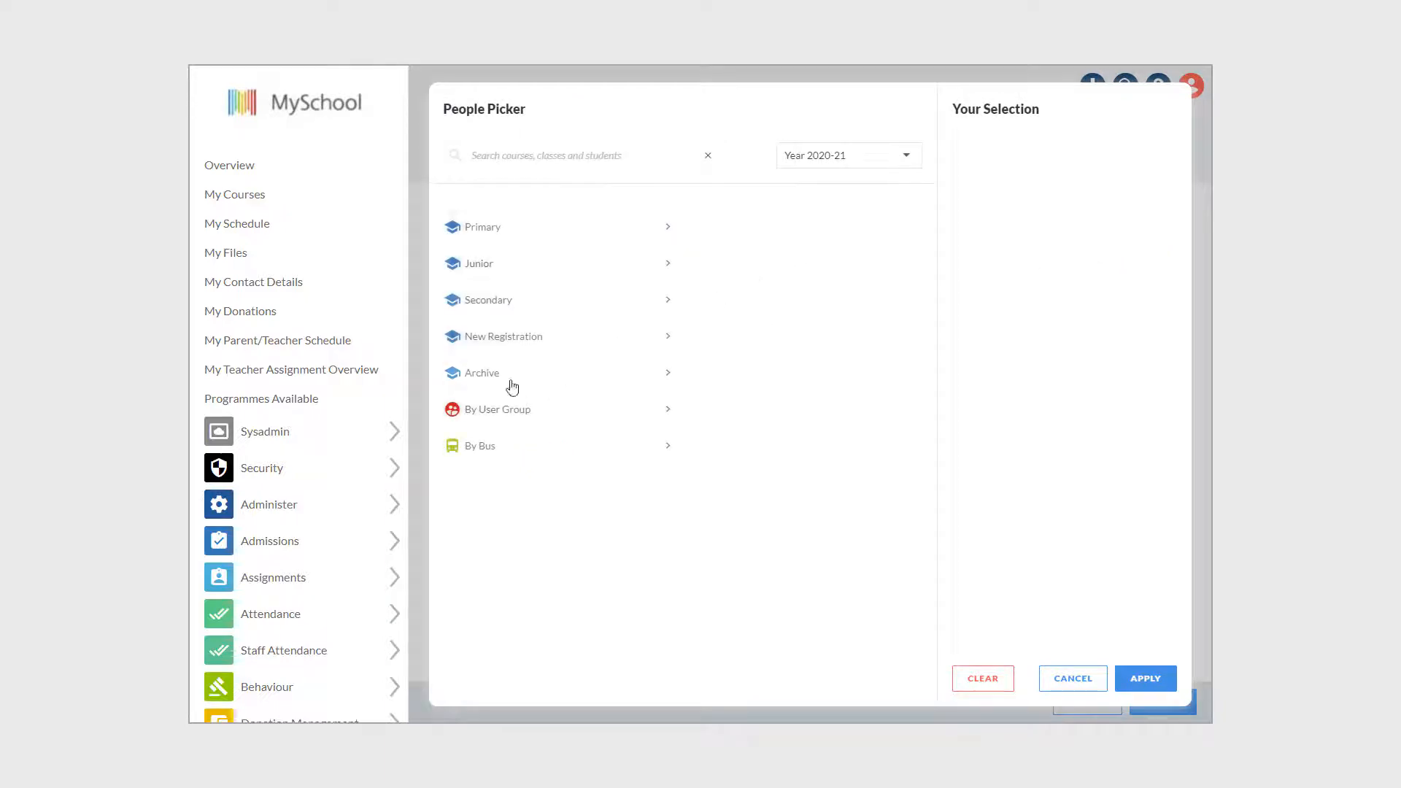
left_click(665, 340)
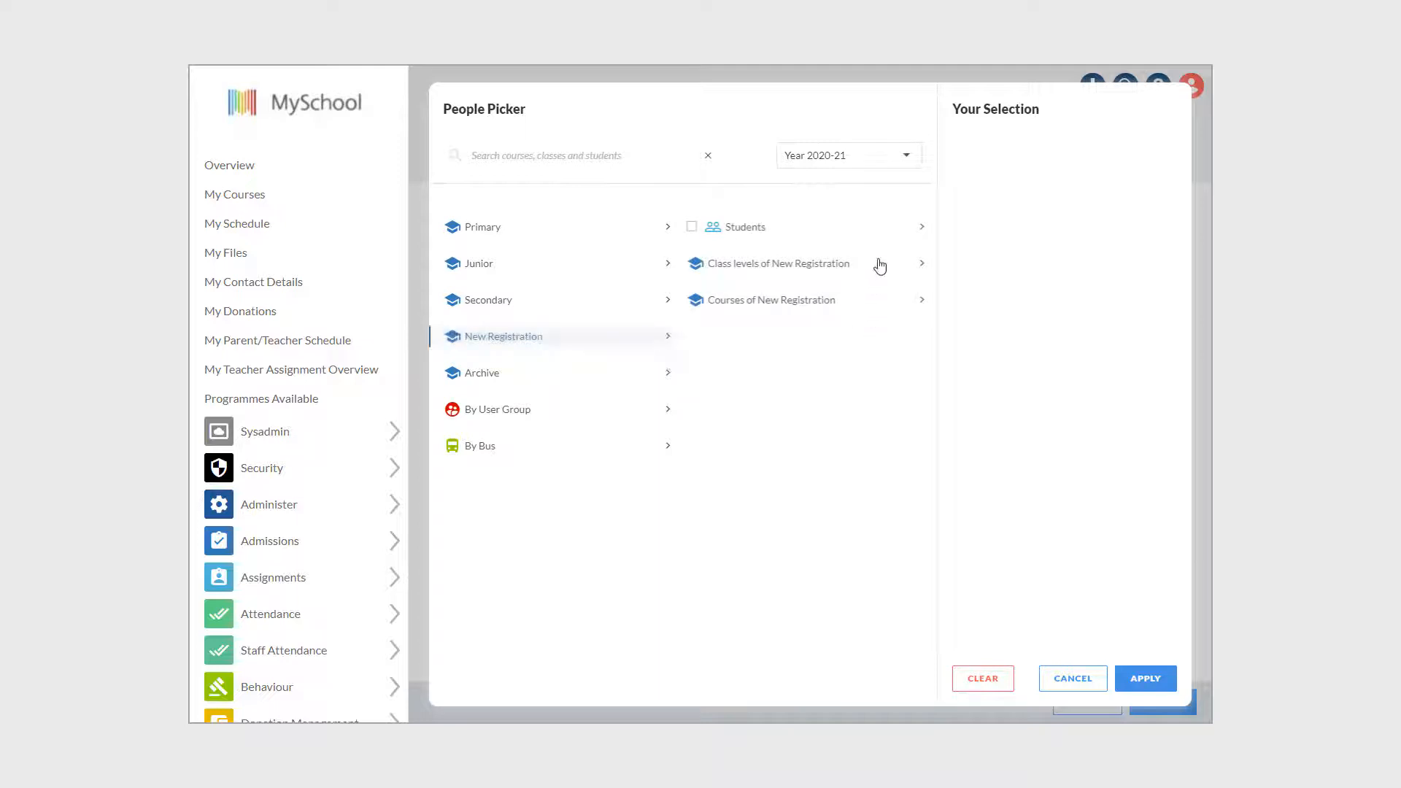
left_click(924, 270)
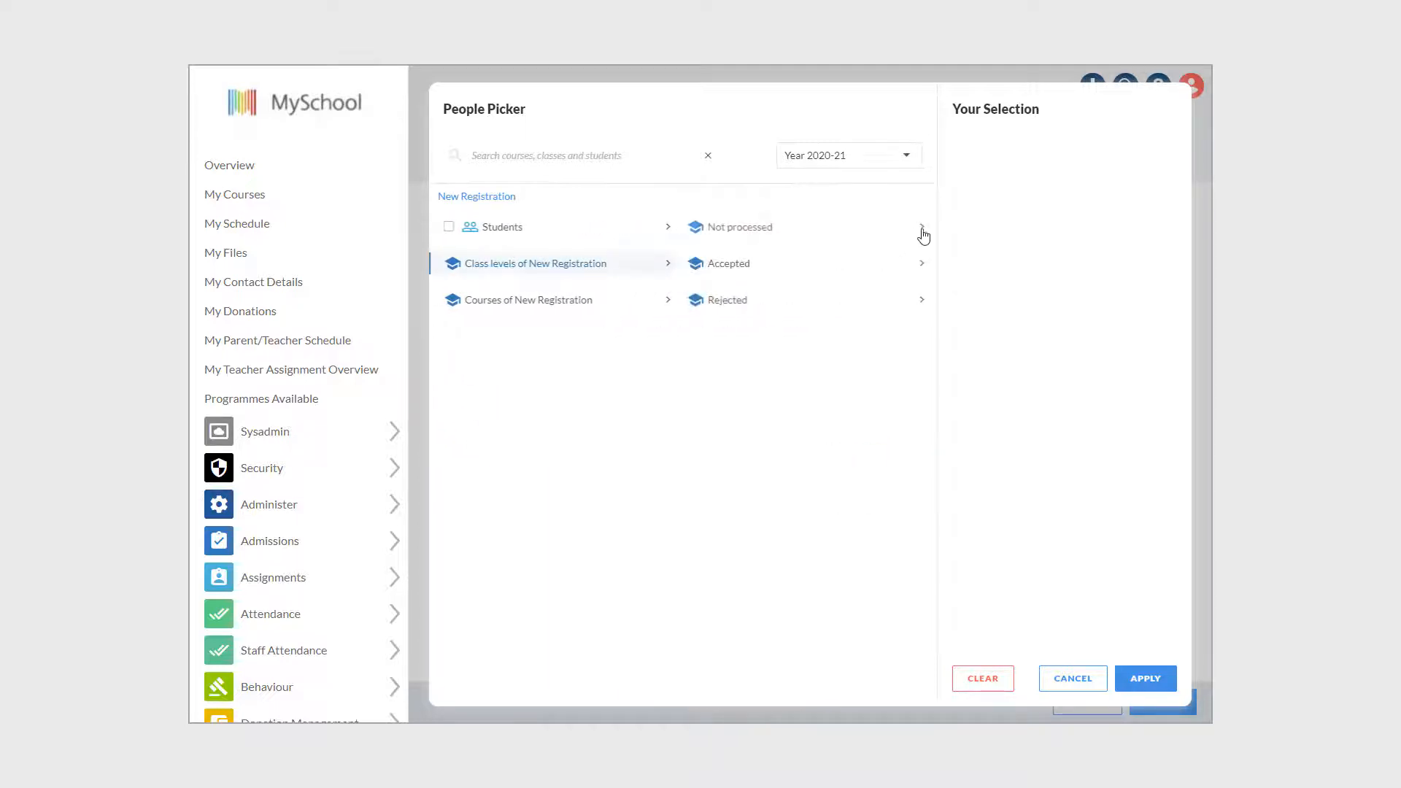
left_click(924, 232)
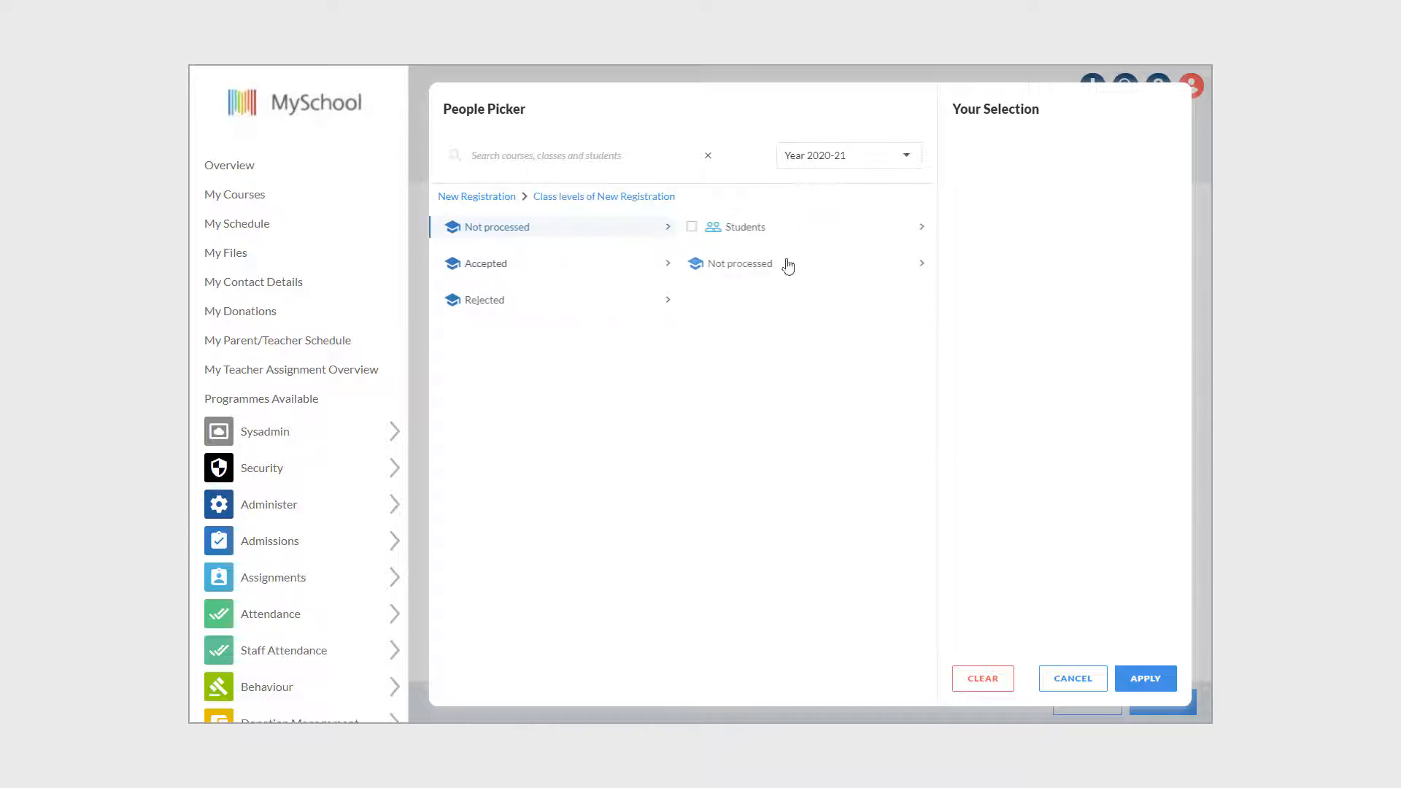
left_click(917, 231)
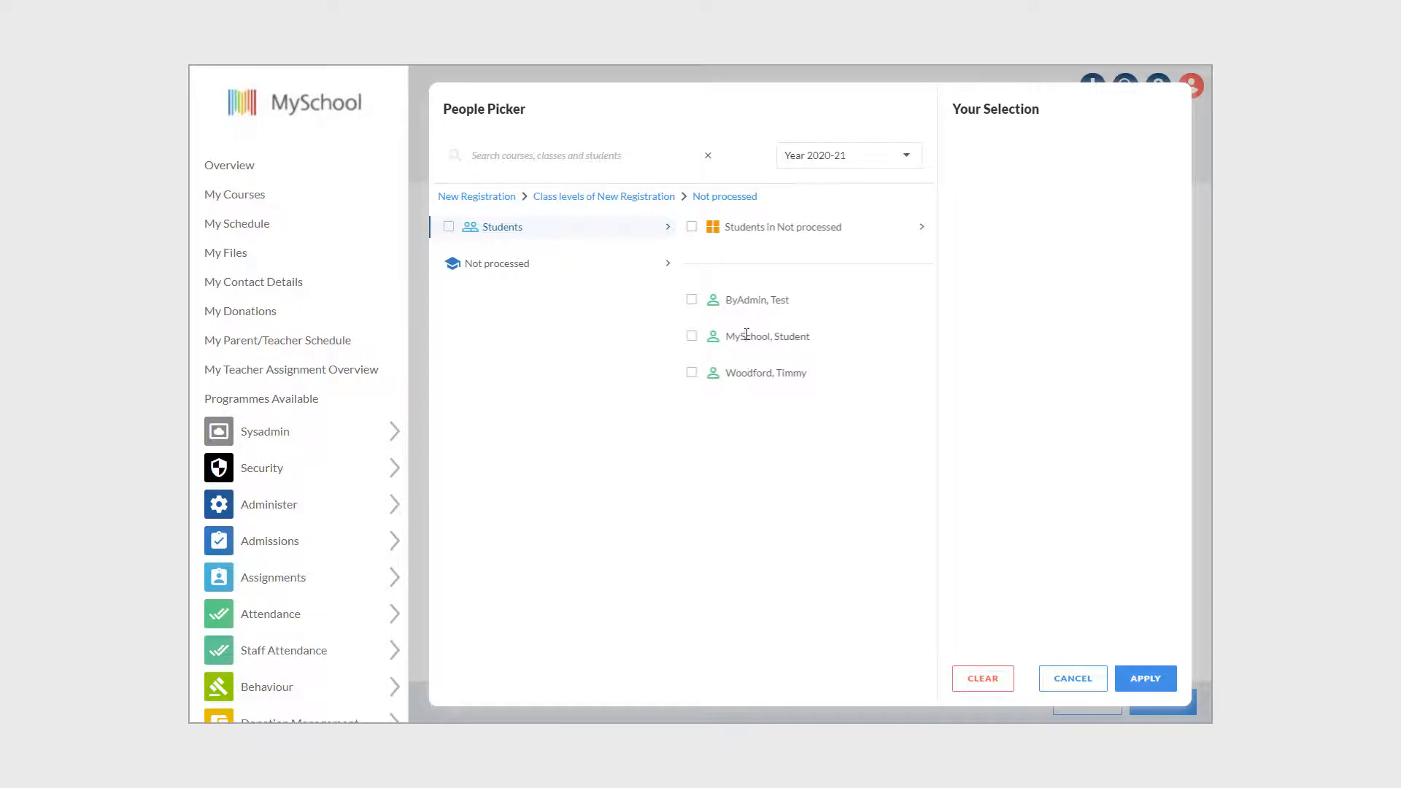
left_click(691, 228)
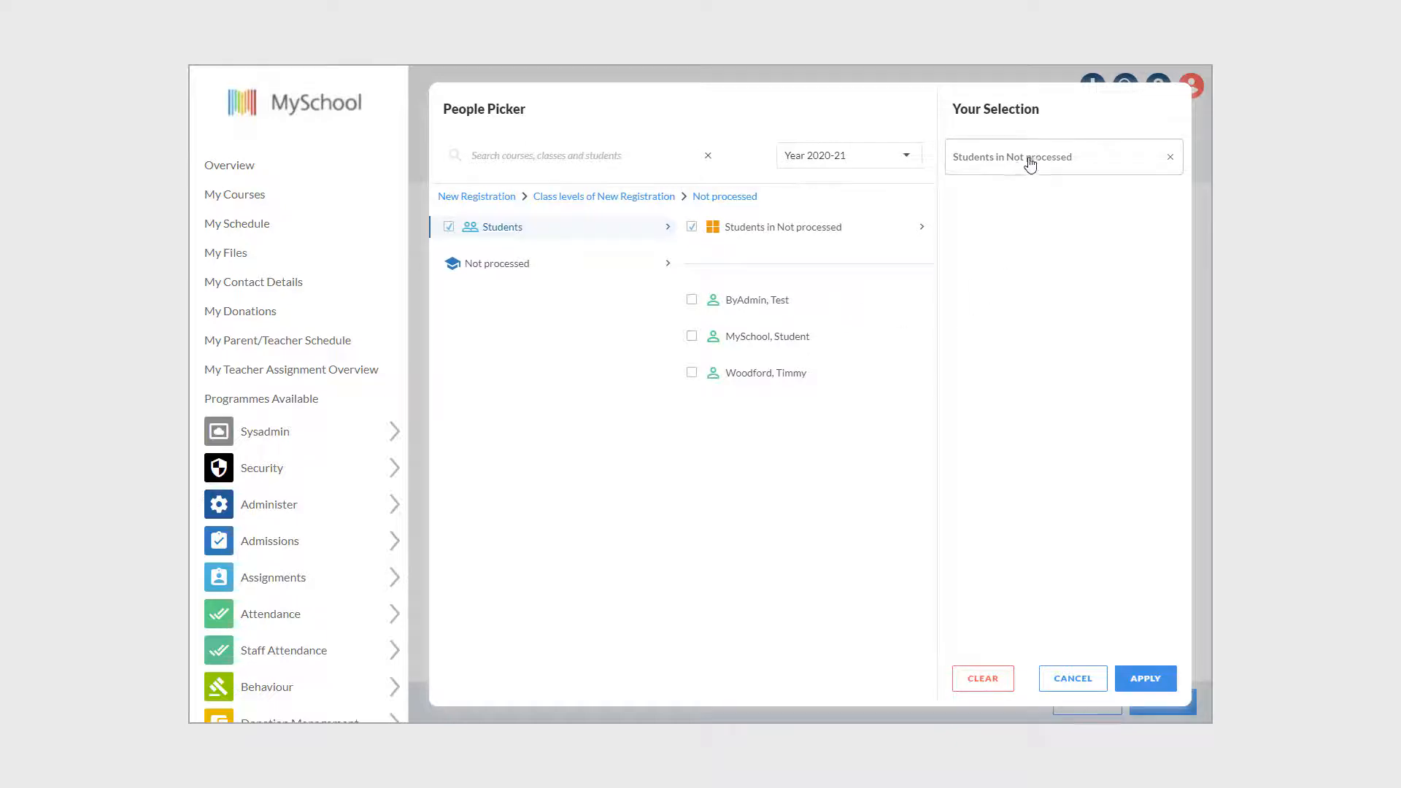
left_click(1130, 672)
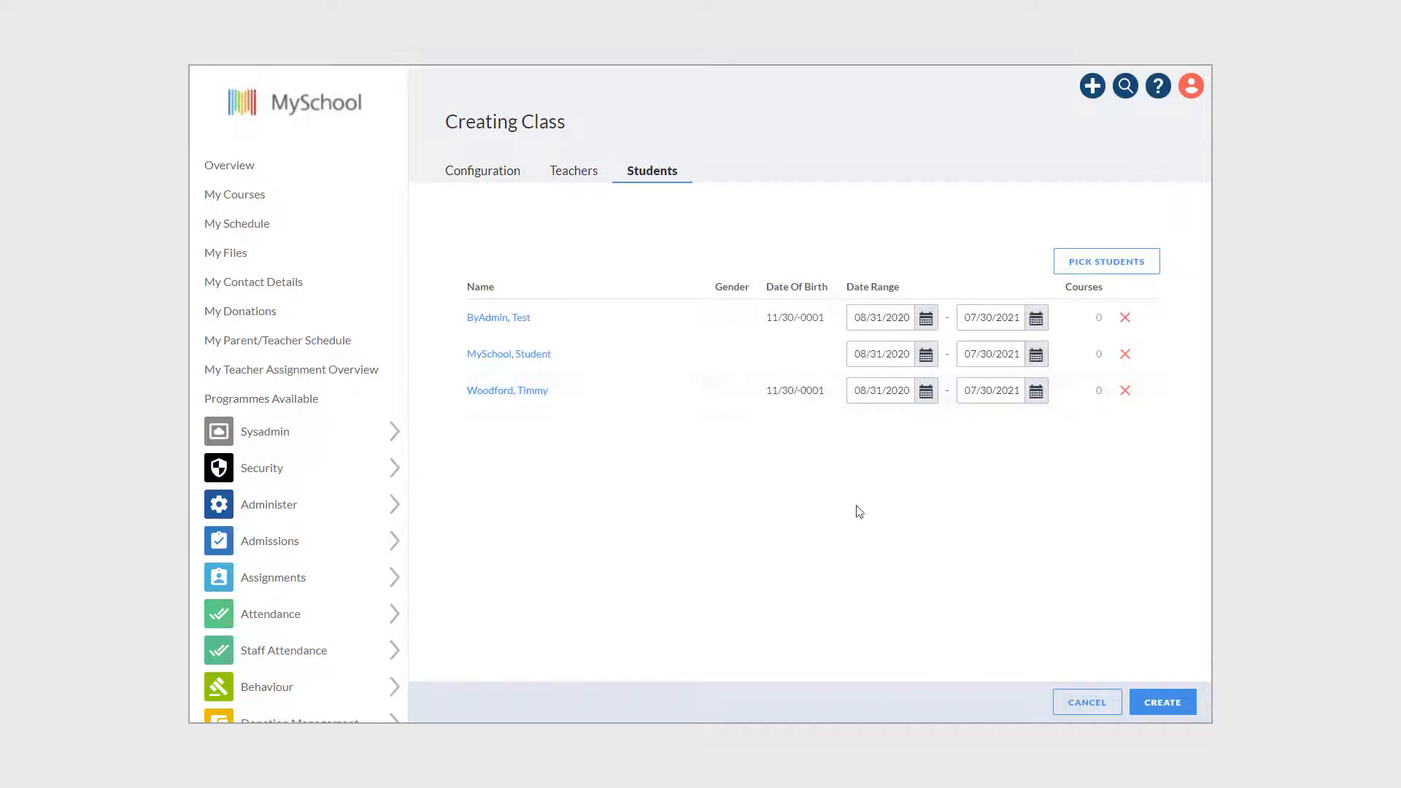
left_click(1156, 702)
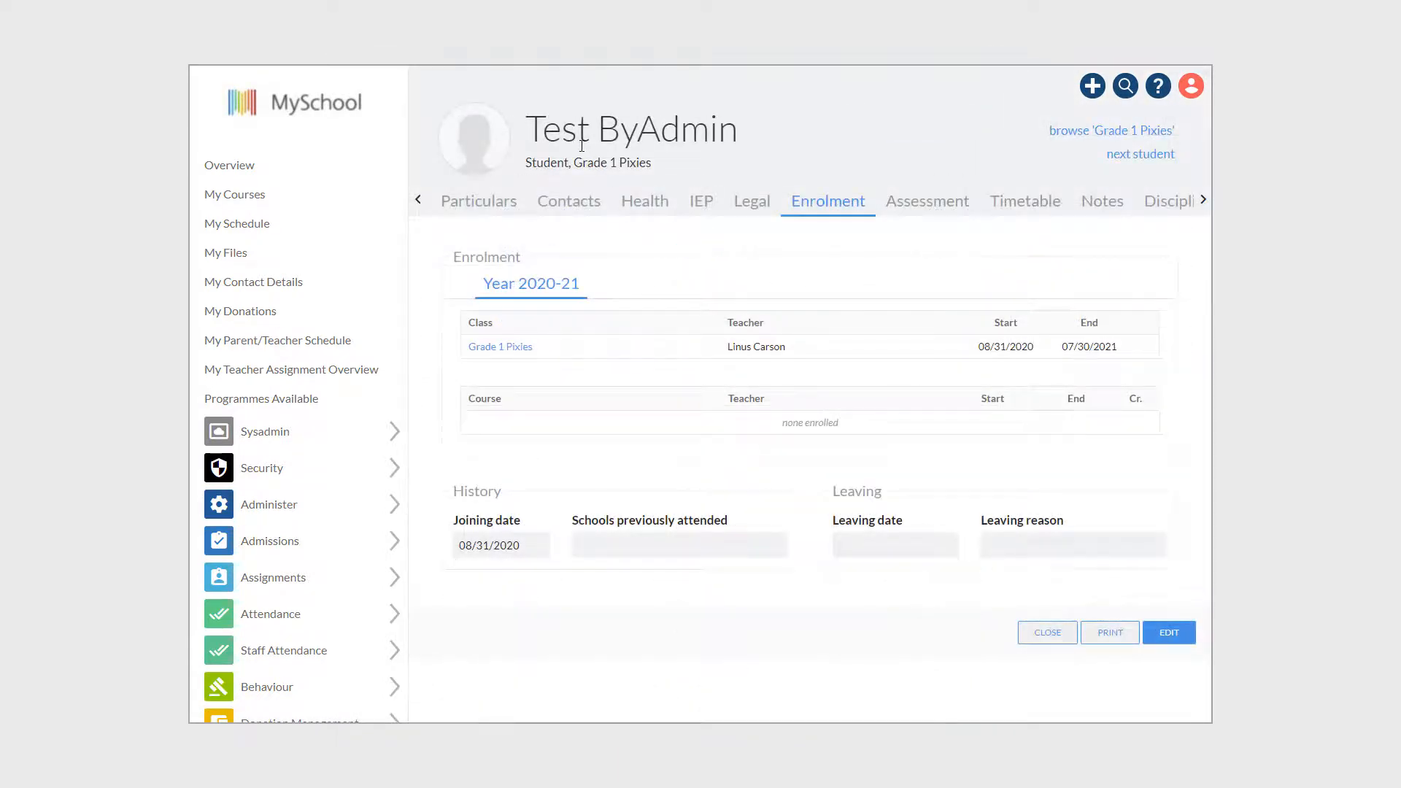
Check the class shown under the student's name in the enrolment record
left_click_drag(527, 162, 677, 163)
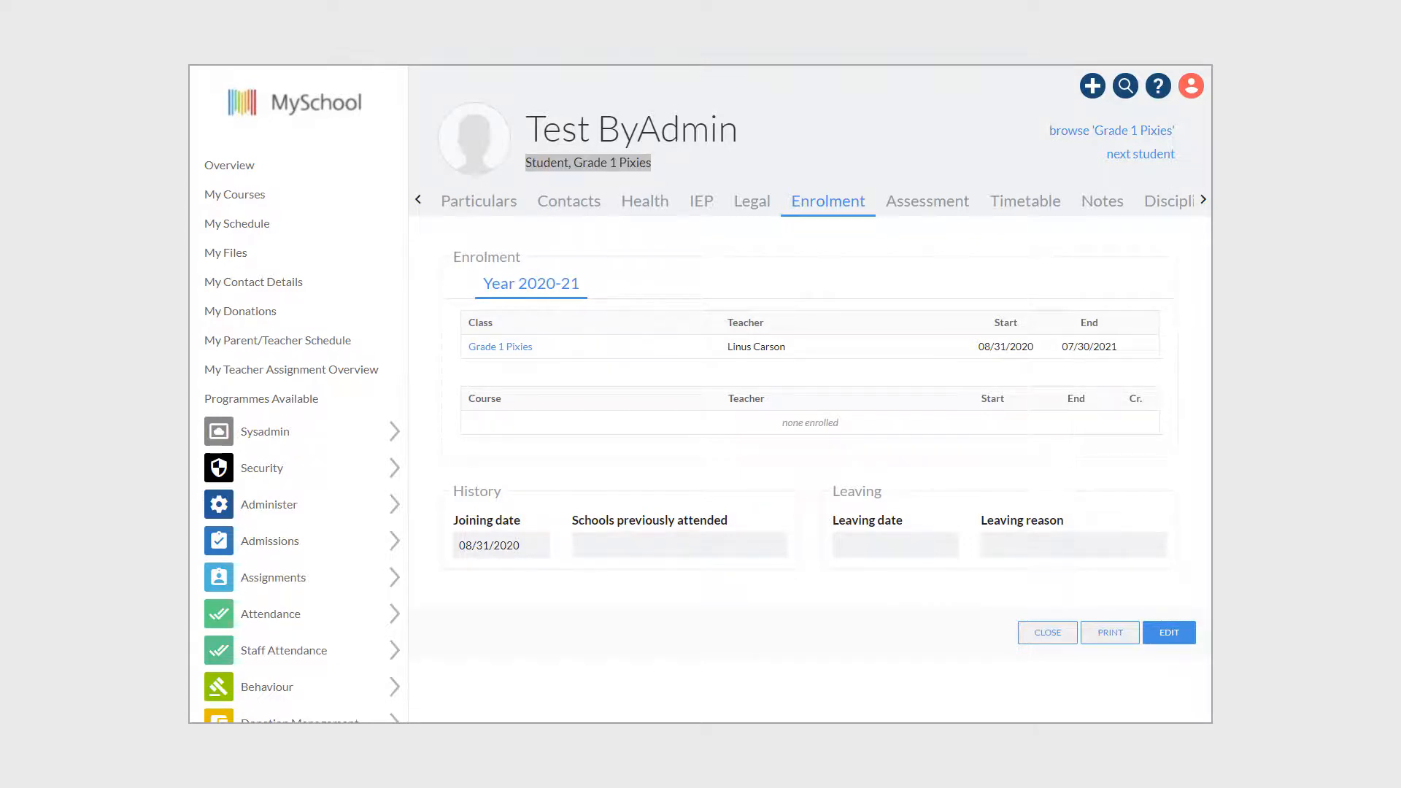
left_click(751, 268)
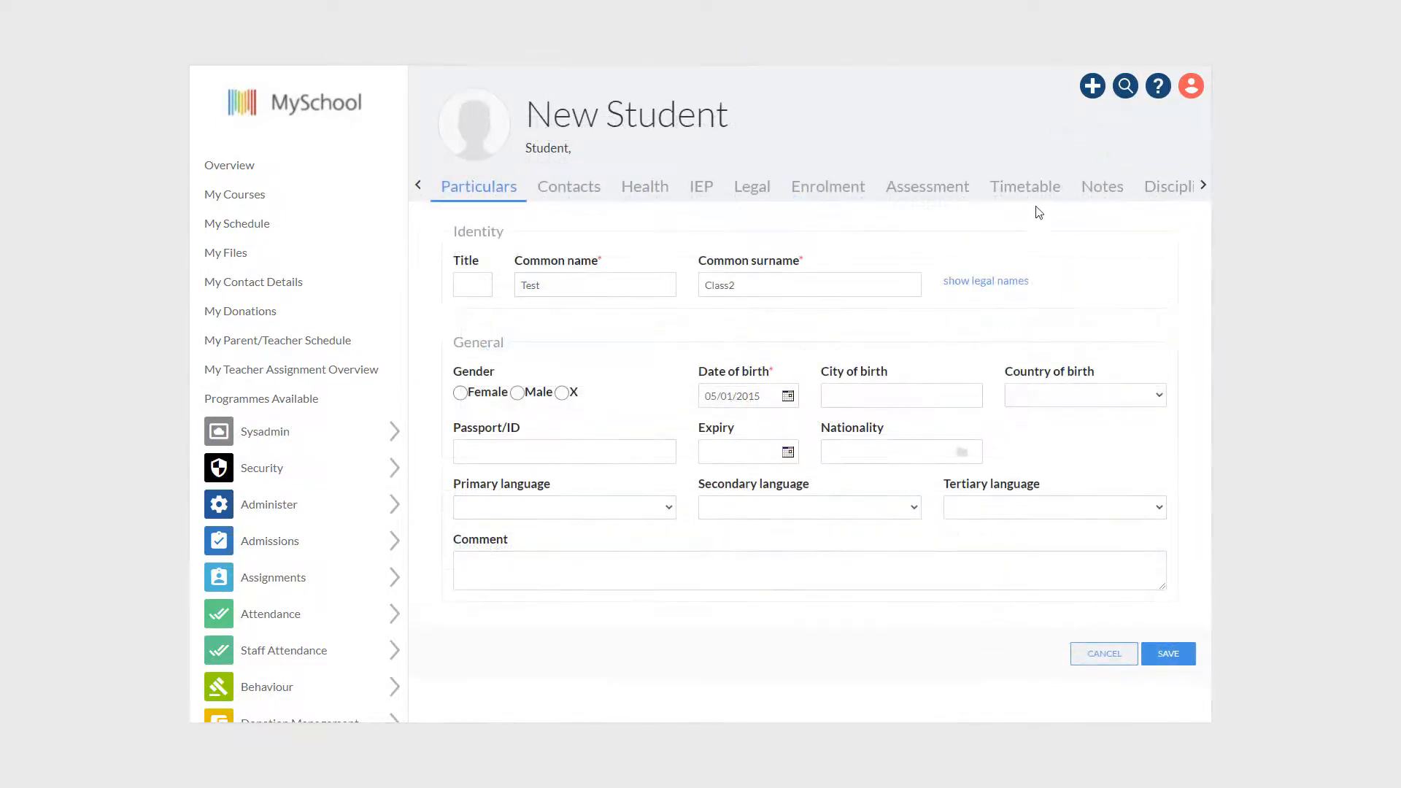
Try to save the new student record without any class in its enrolment
left_click(836, 195)
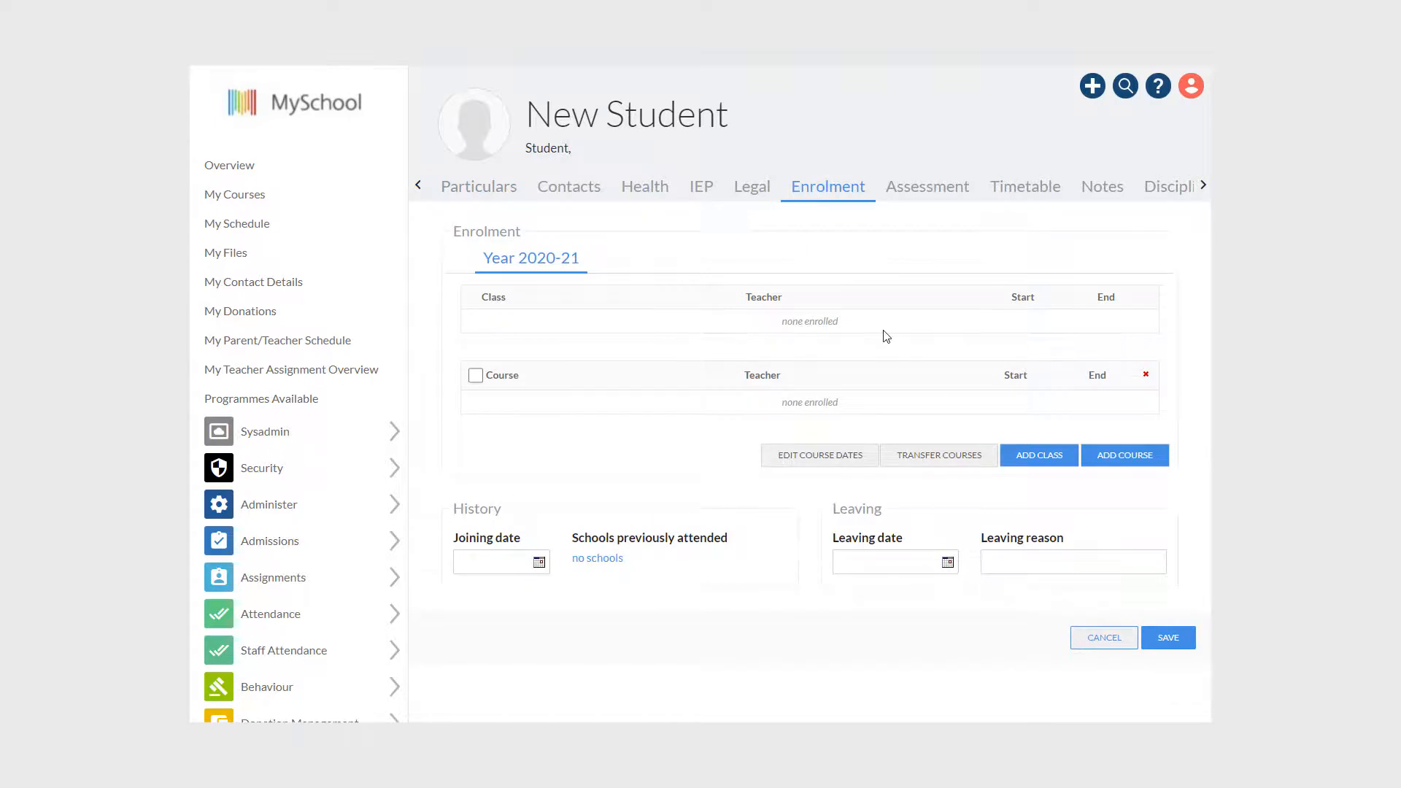
left_click(1169, 642)
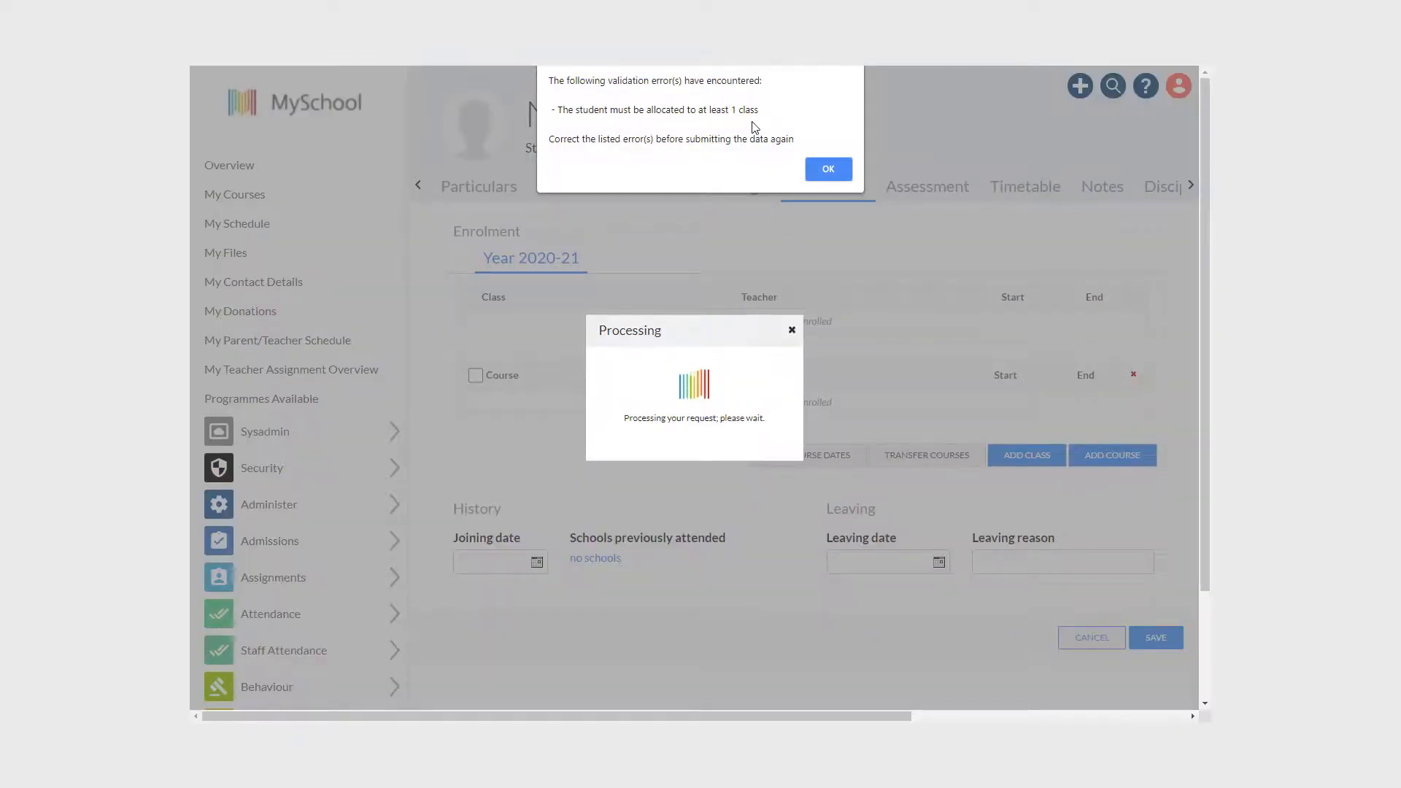
left_click(826, 169)
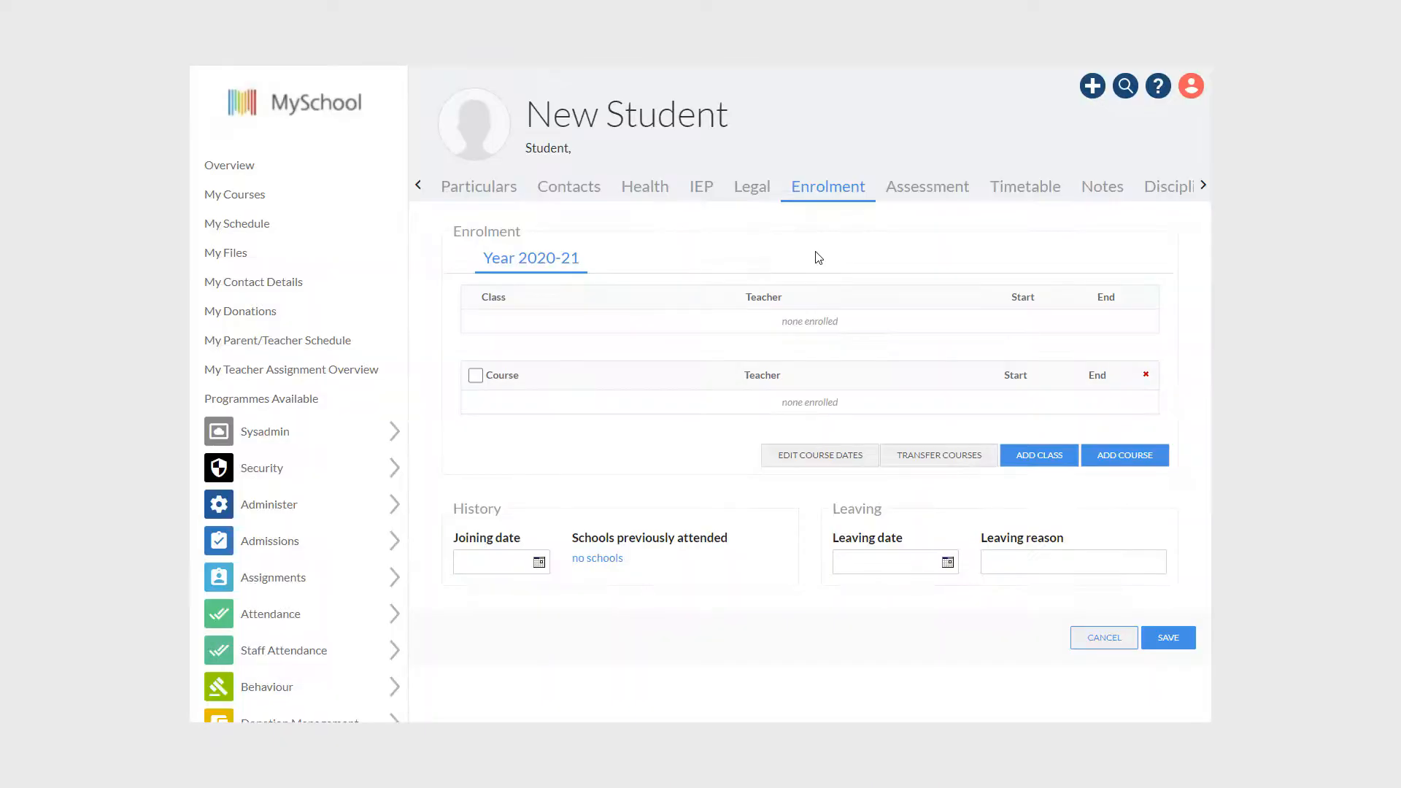
Add the Primary class Grade 1 Pixies for Year 2020-21 to the new student's enrolment and save the record
left_click(1043, 456)
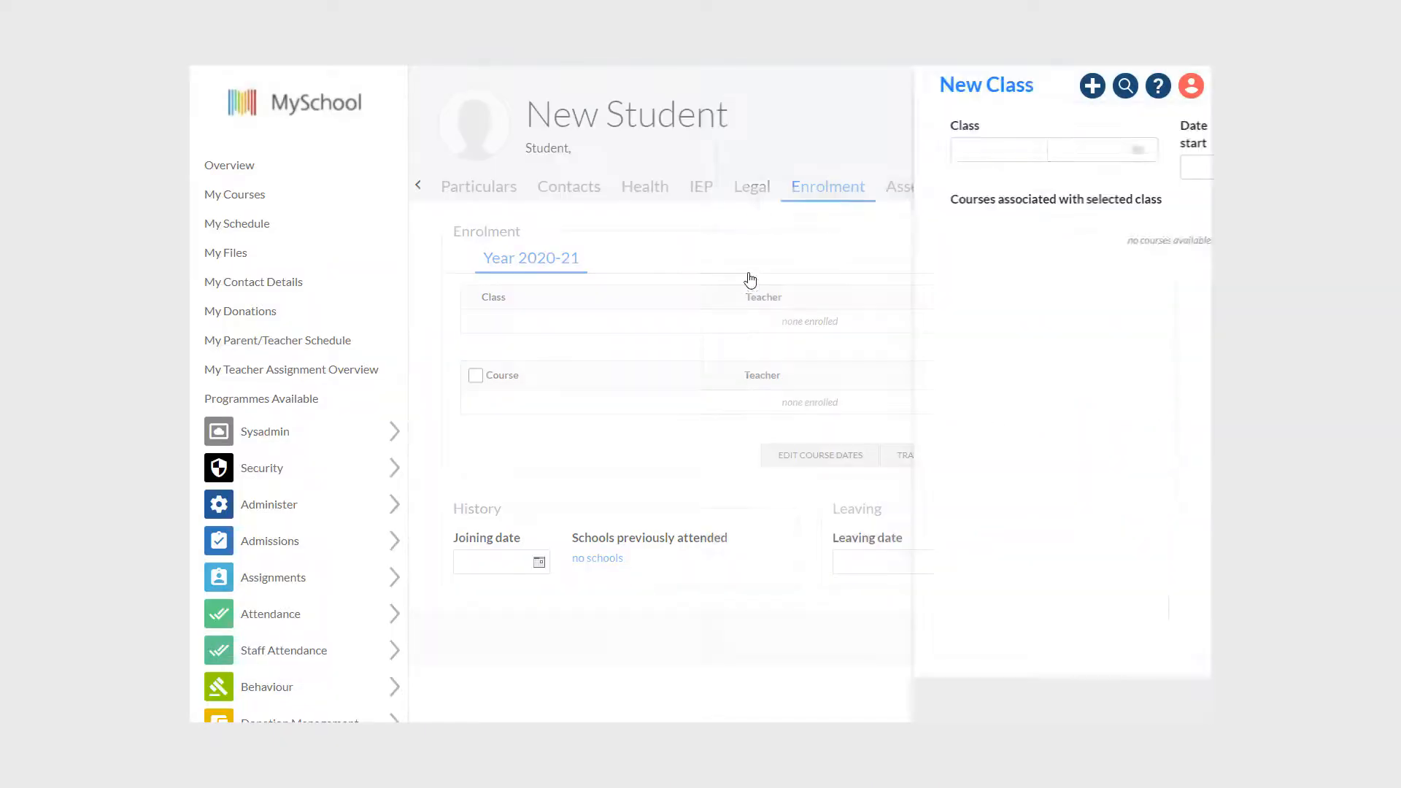
left_click(881, 159)
left_click(657, 296)
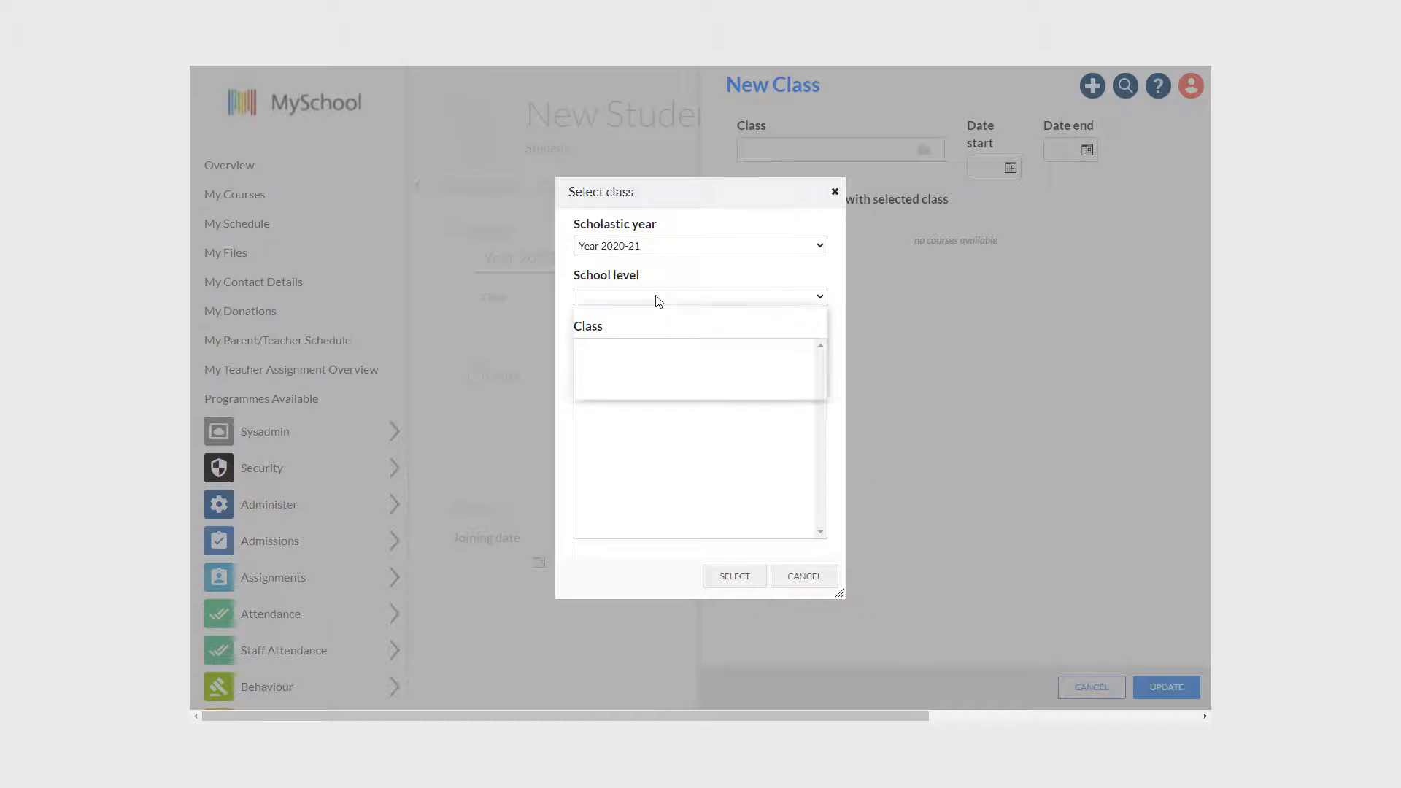
left_click(642, 336)
left_click(613, 360)
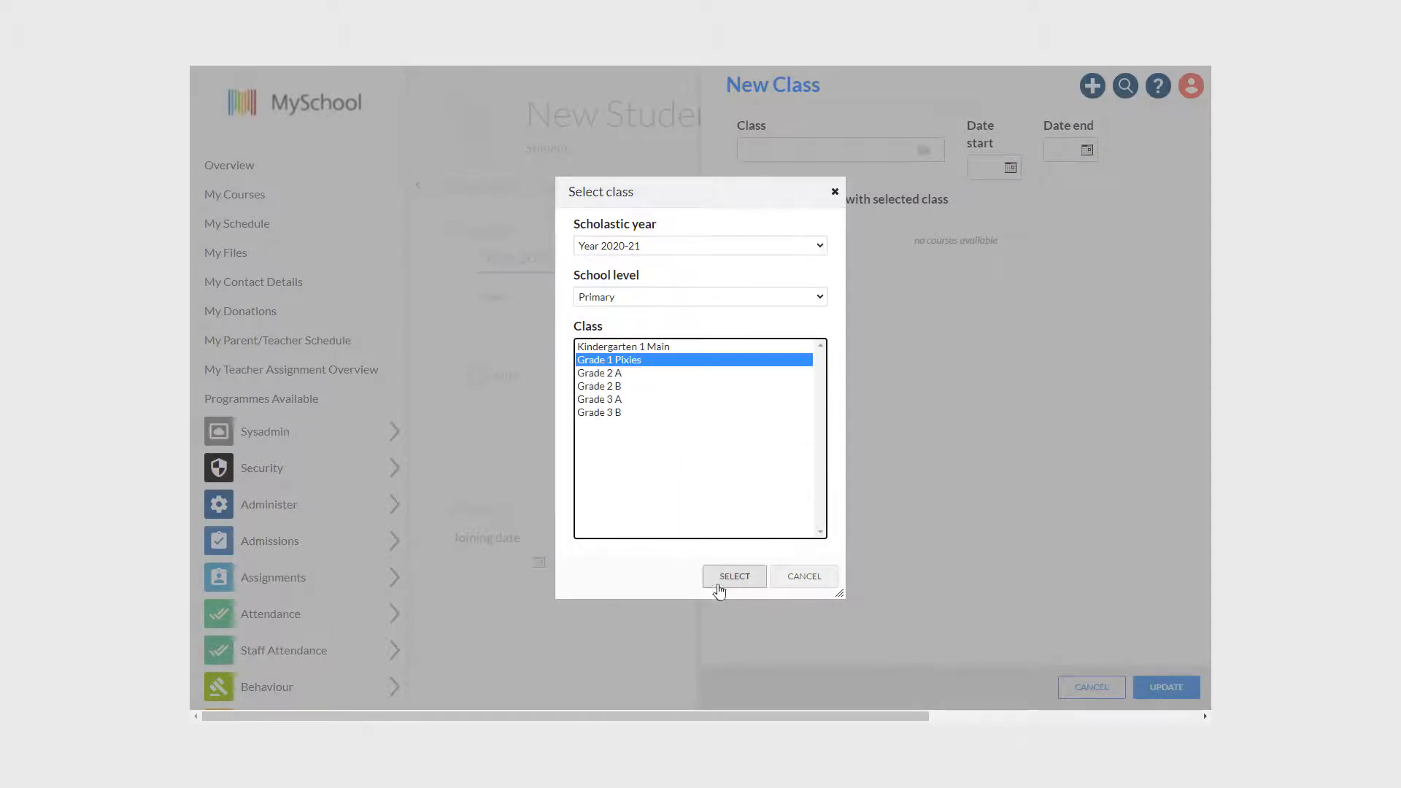
left_click(726, 577)
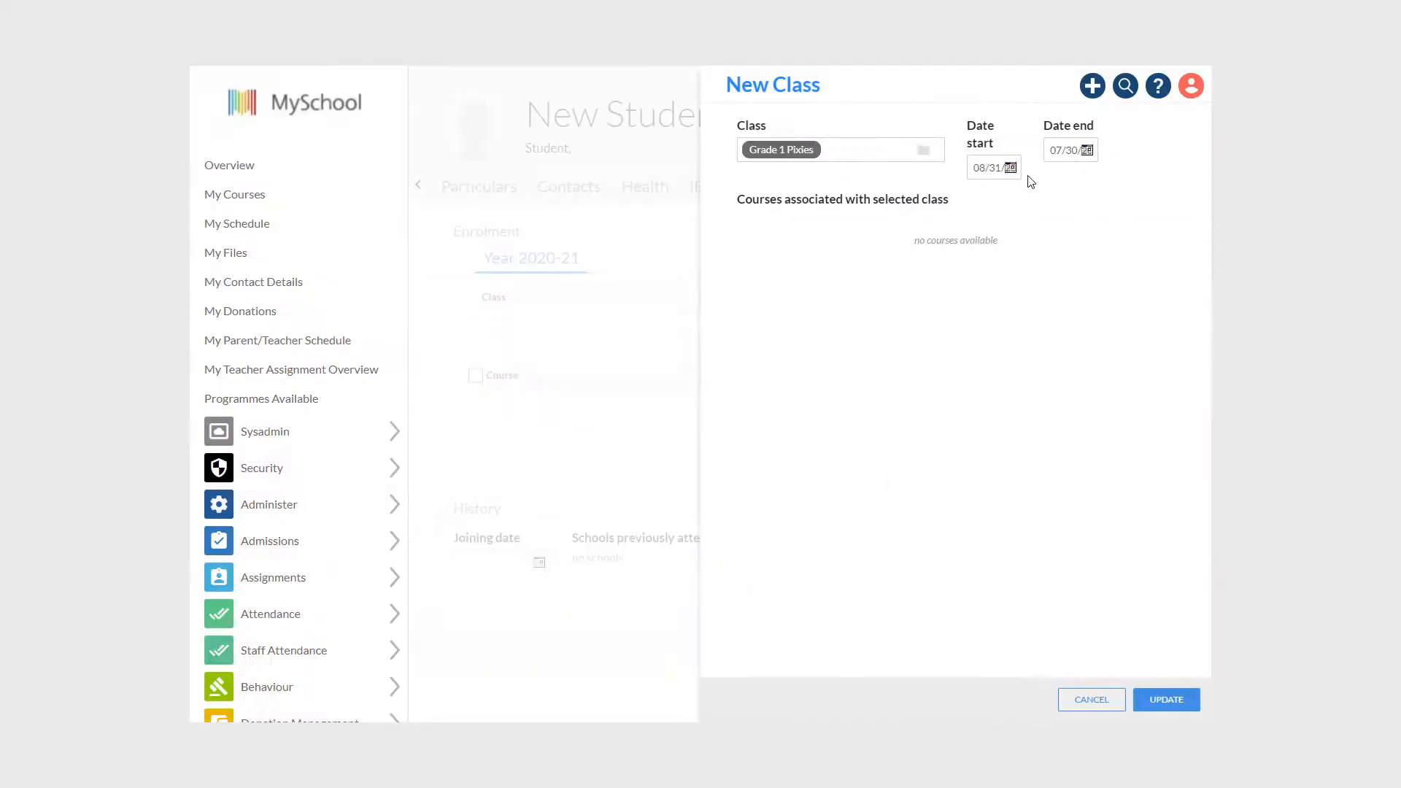
left_click(1164, 699)
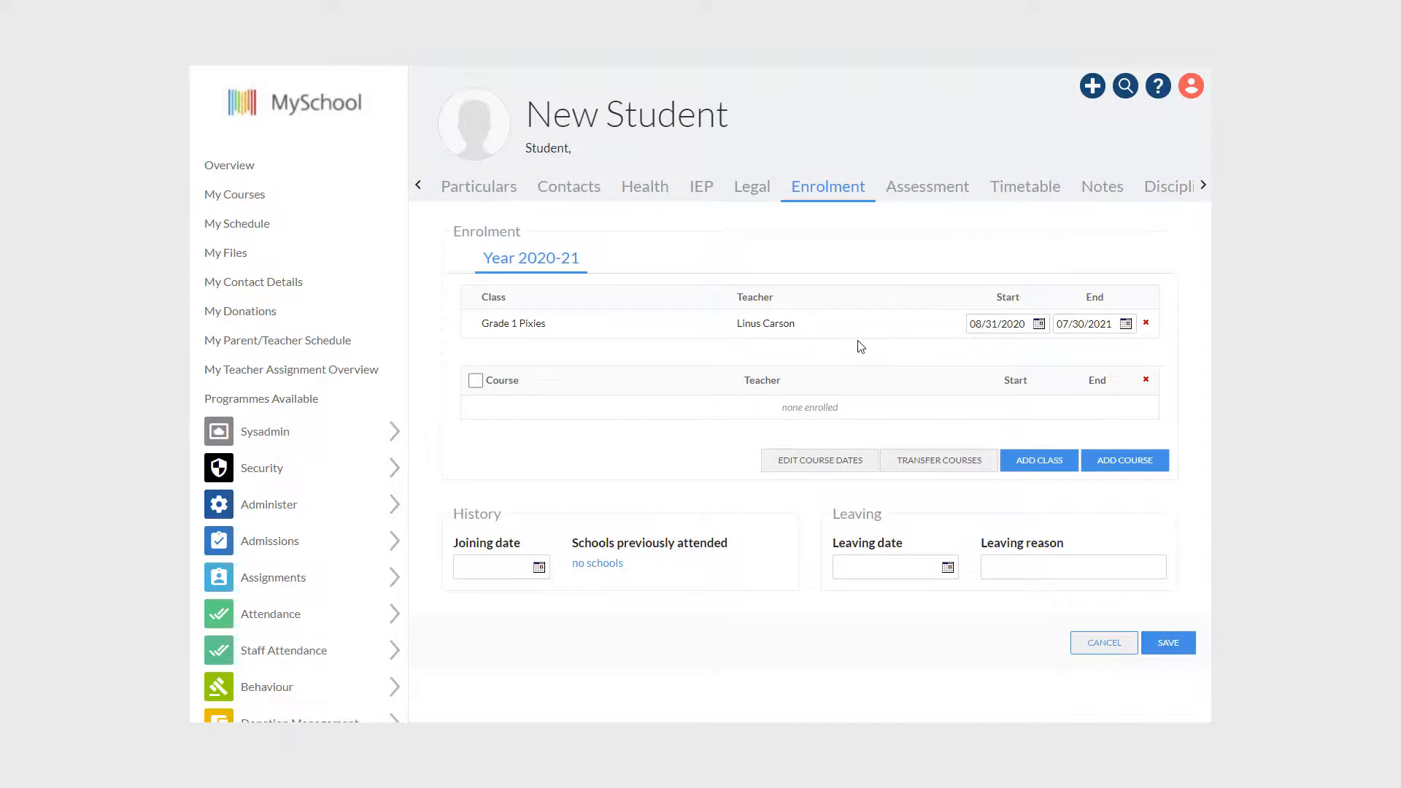
left_click(1173, 645)
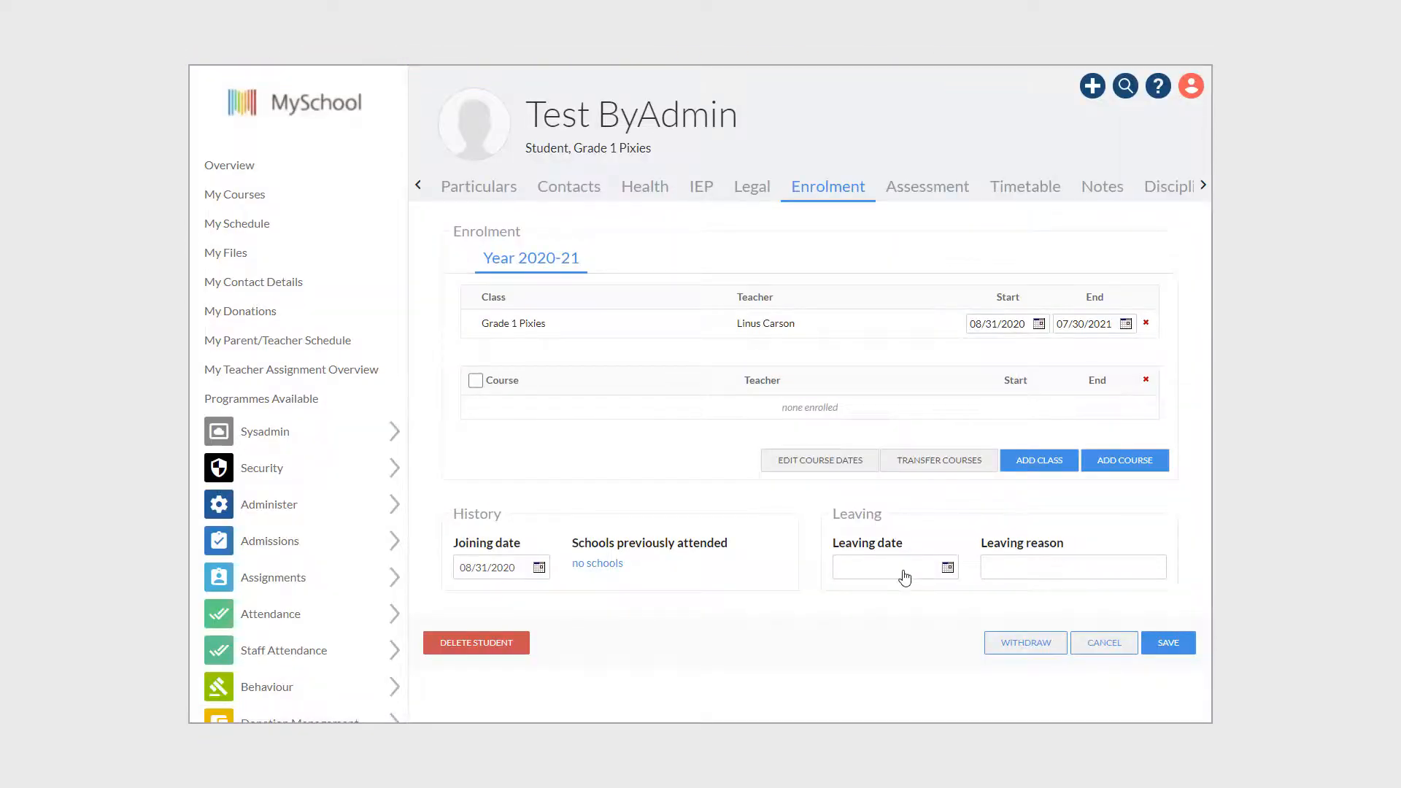
Examine the student's withdrawal timeframe options: Immediately, Specific date, End of scholastic year and Set to empty
left_click(1025, 643)
left_click(675, 283)
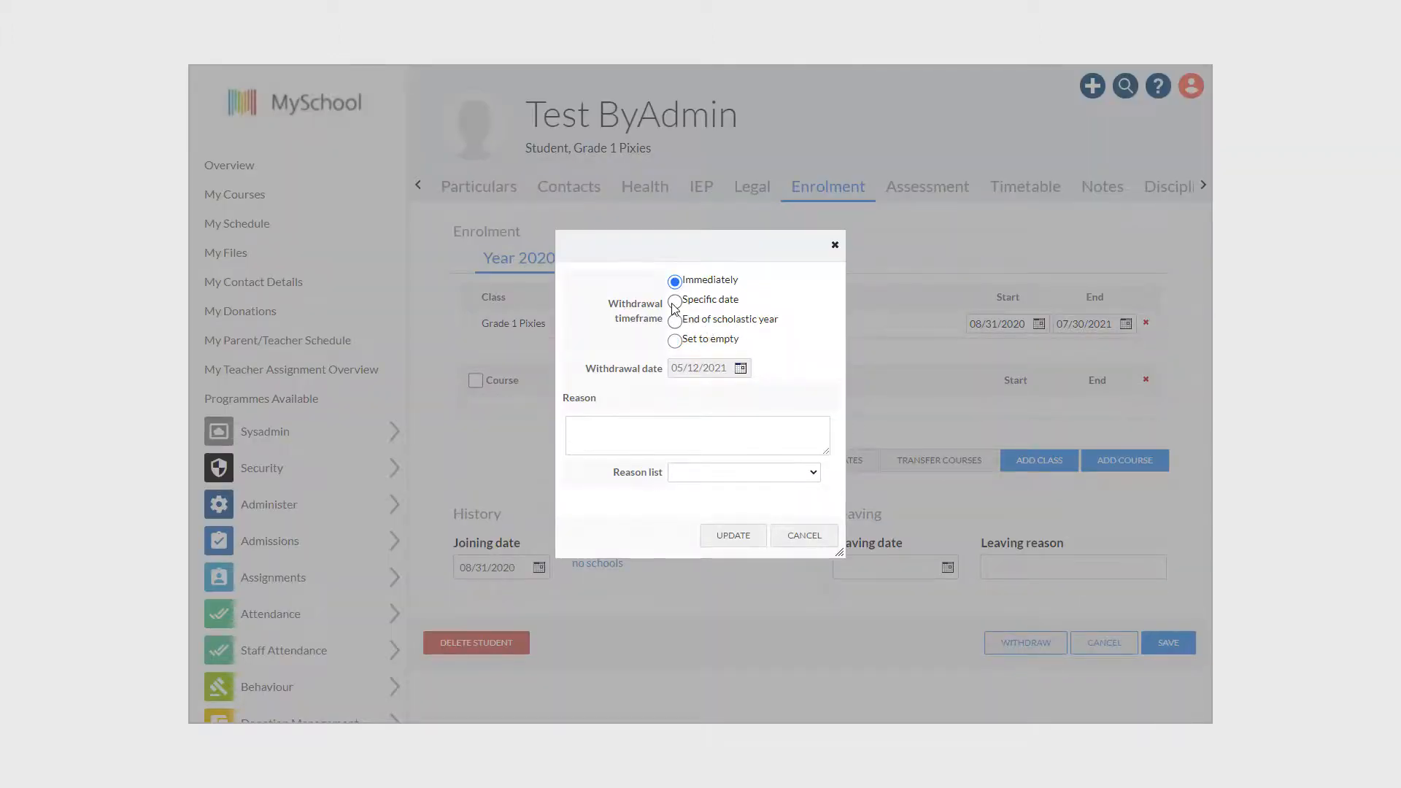
left_click(674, 301)
left_click(675, 321)
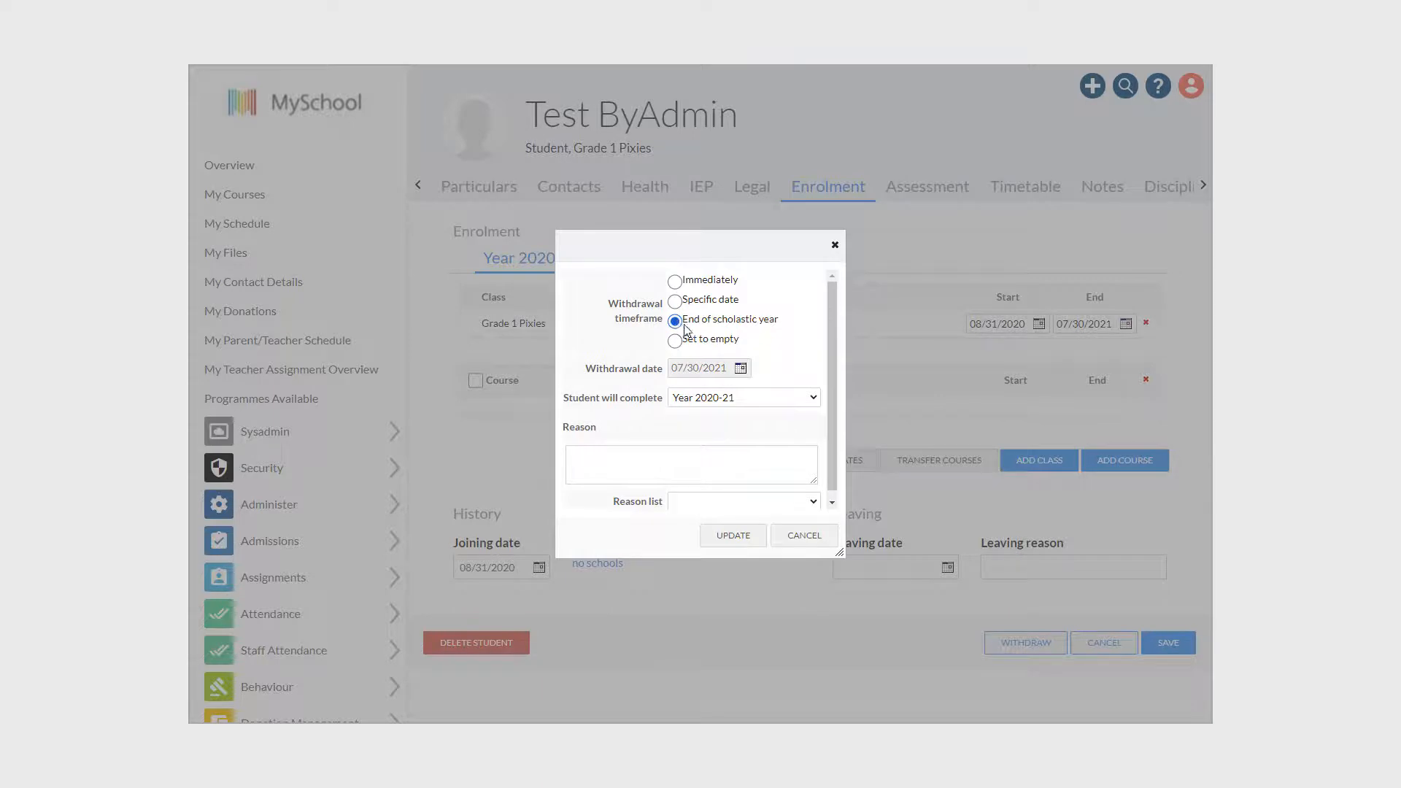
left_click(675, 341)
scroll(732, 462, "down", 1)
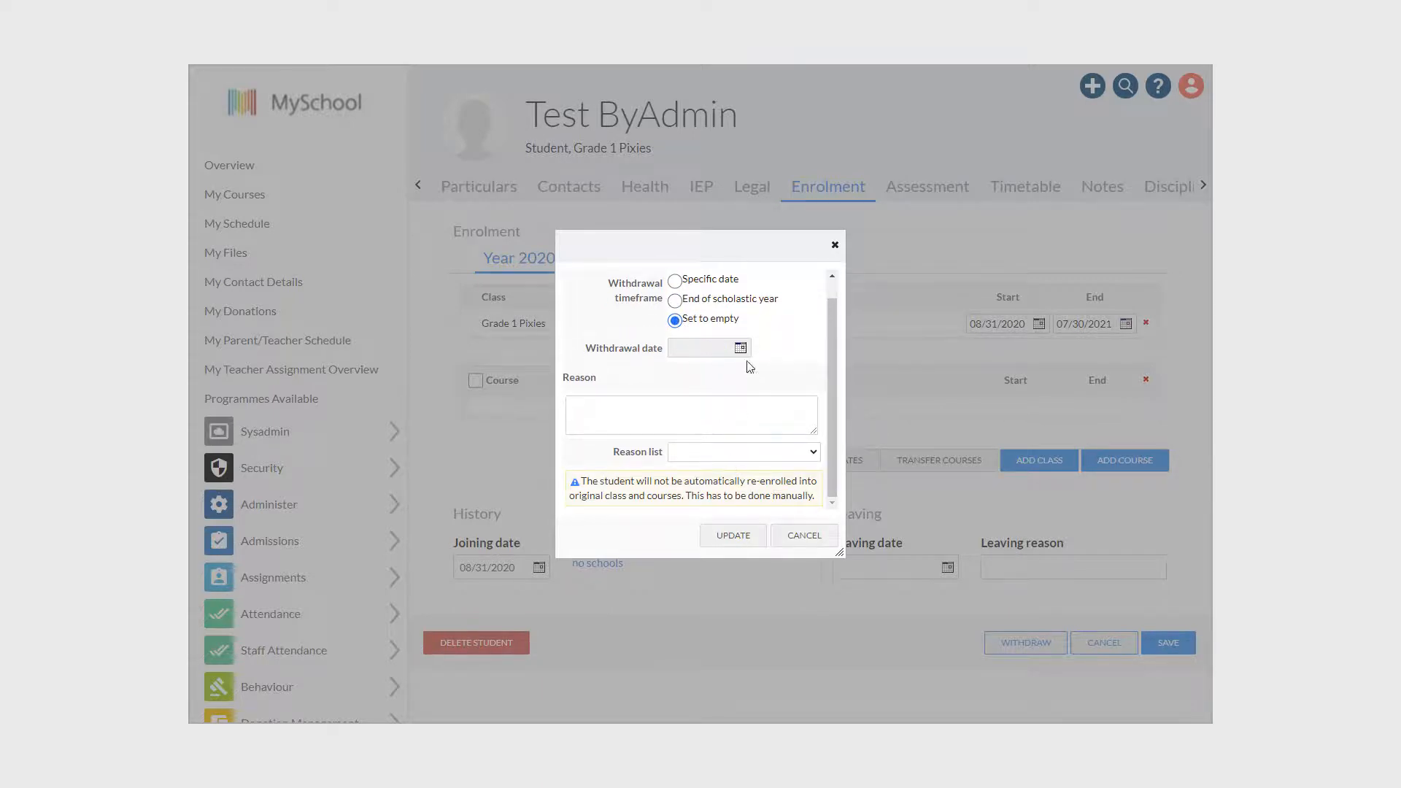
scroll(736, 341, "up", 1)
Withdraw the student on the specific date 05/01/2021 with the reason Changing school, and save the record
left_click(675, 301)
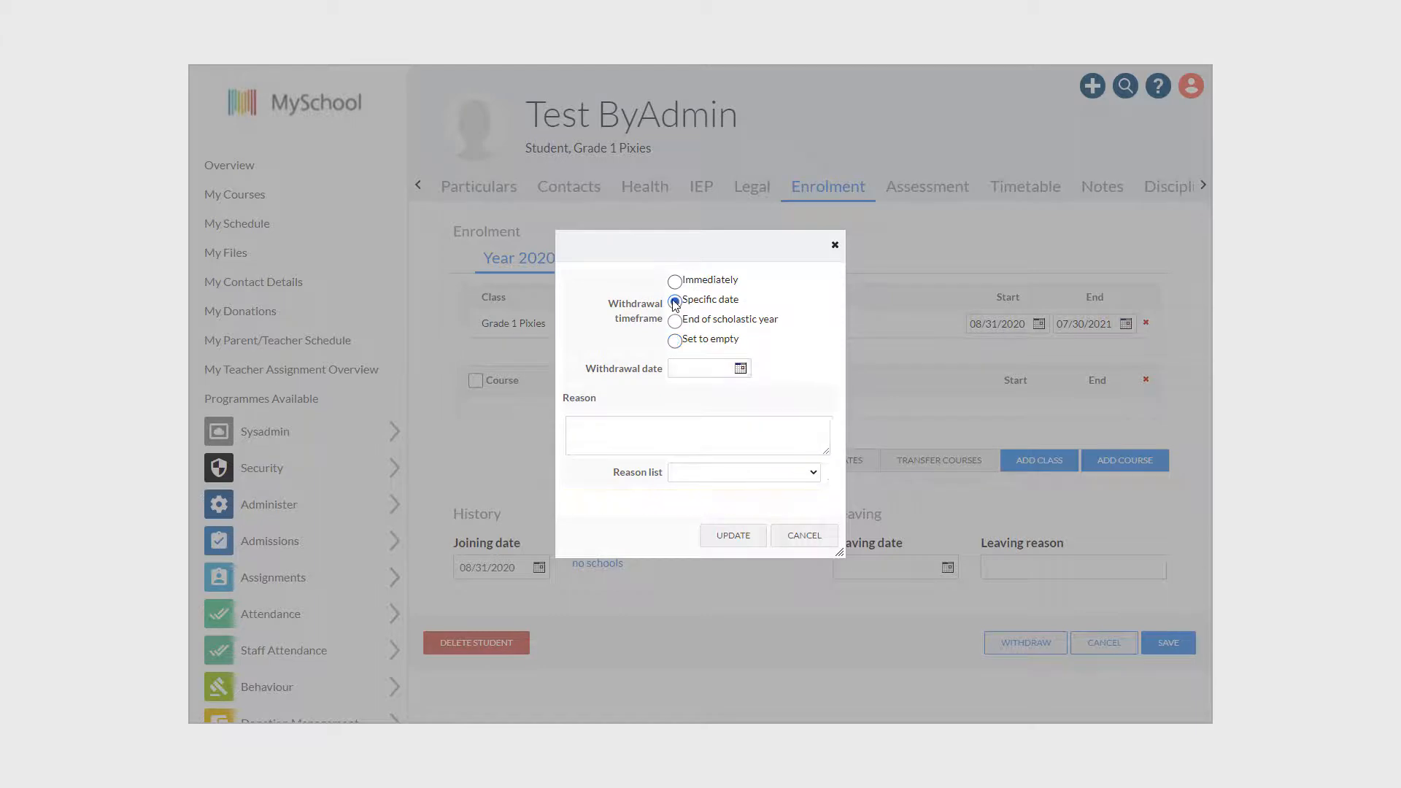
left_click(711, 367)
left_click(819, 445)
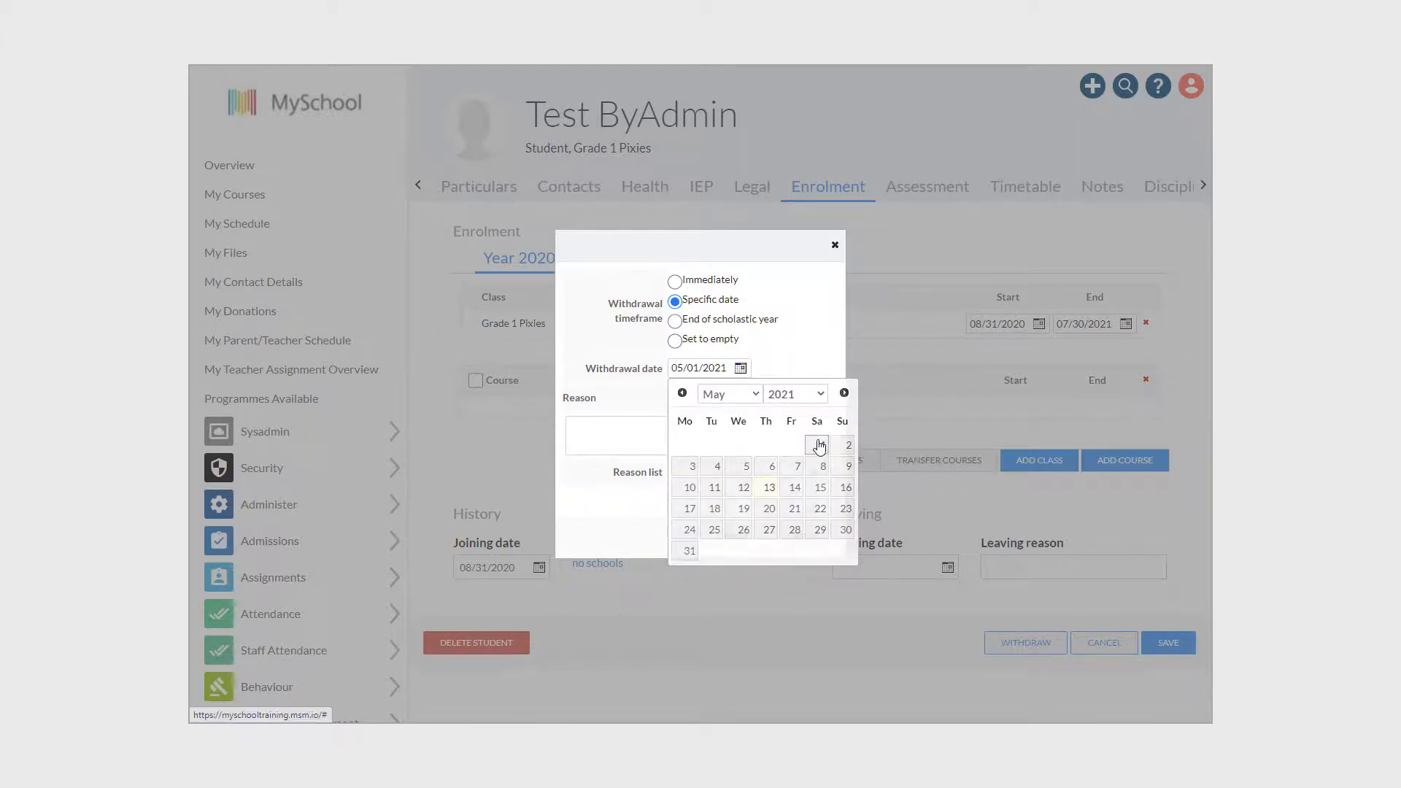
left_click(745, 471)
left_click(739, 516)
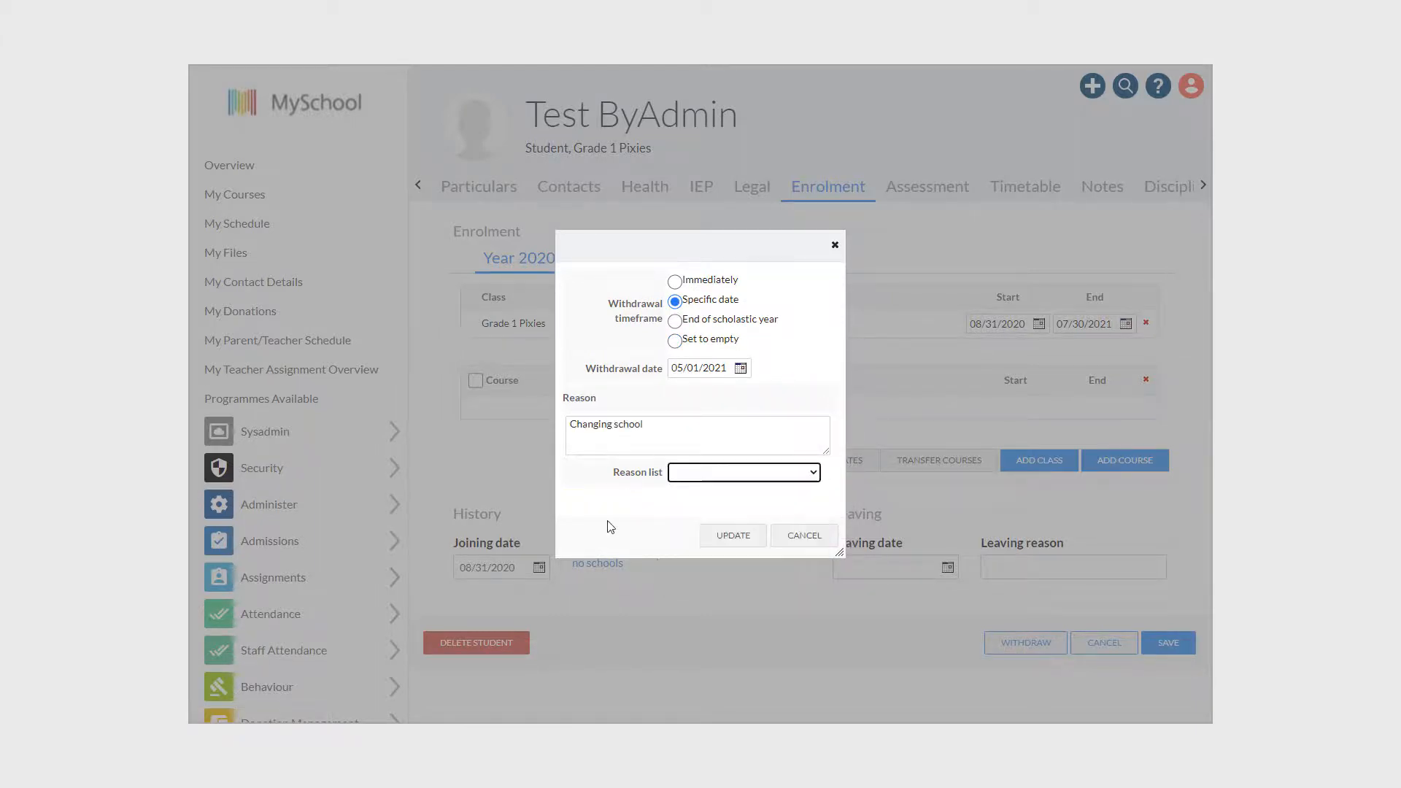
left_click(733, 537)
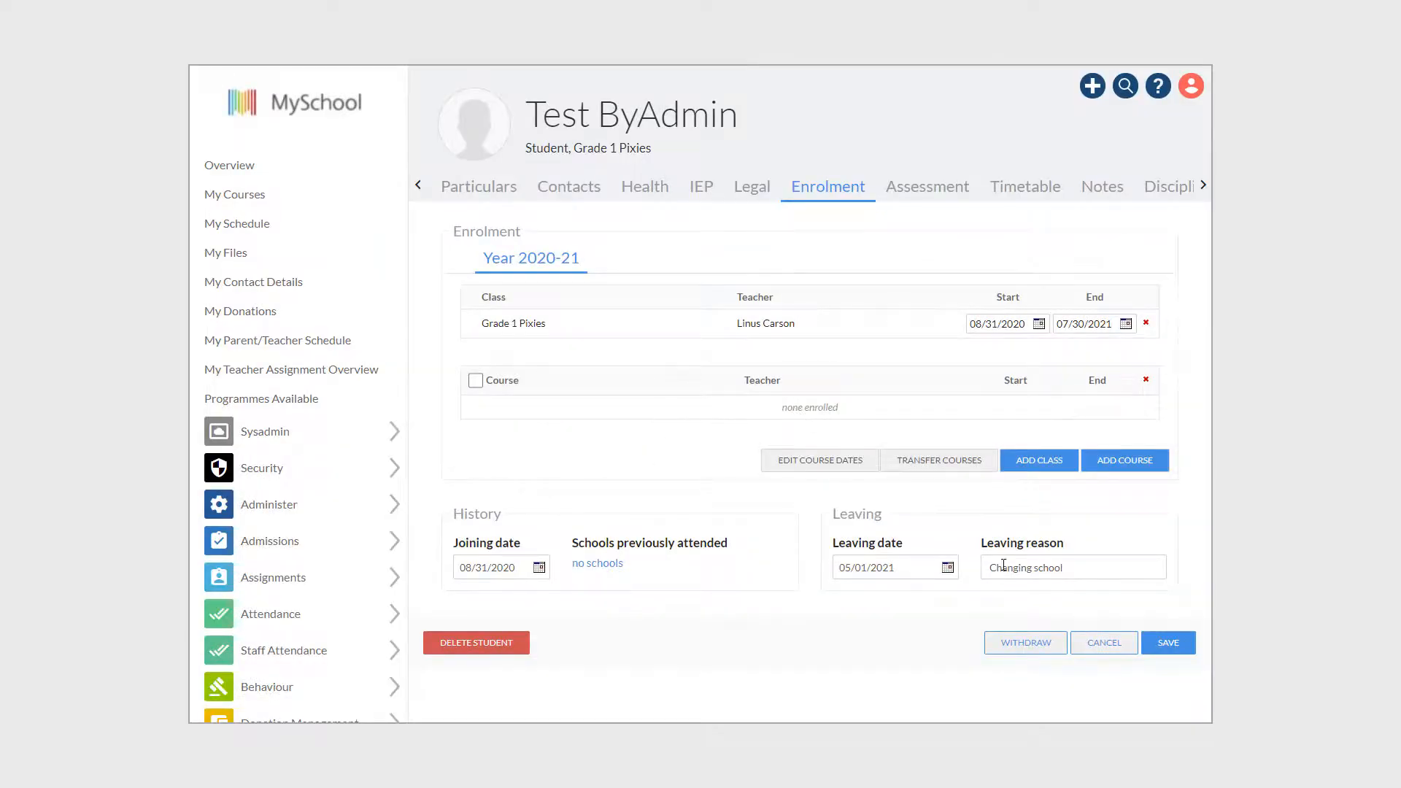
left_click(1164, 642)
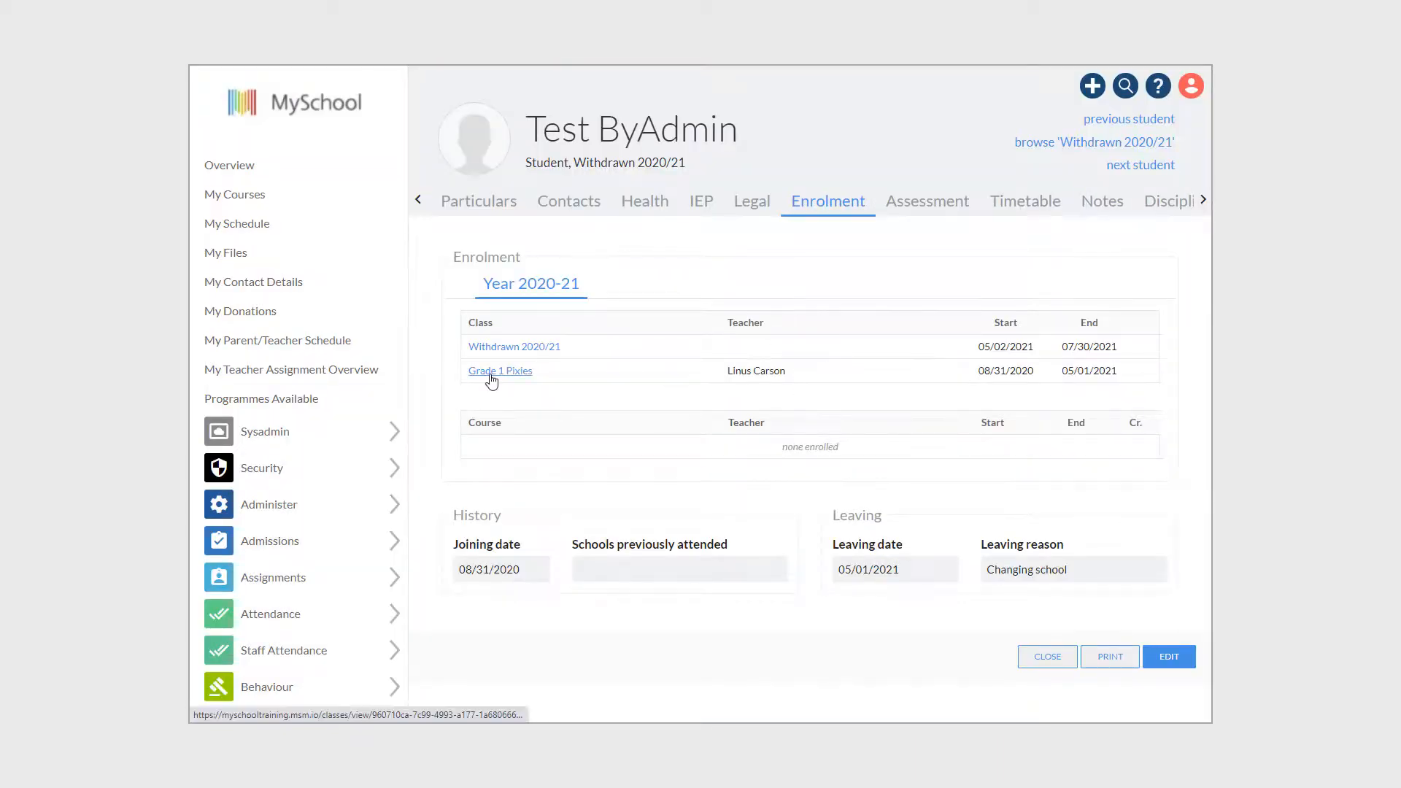
Check the Grade 1 Pixies enrolment dates, then remove the Withdrawn 2020/21 class from the student's enrolment and save
left_click_drag(1003, 374, 1126, 378)
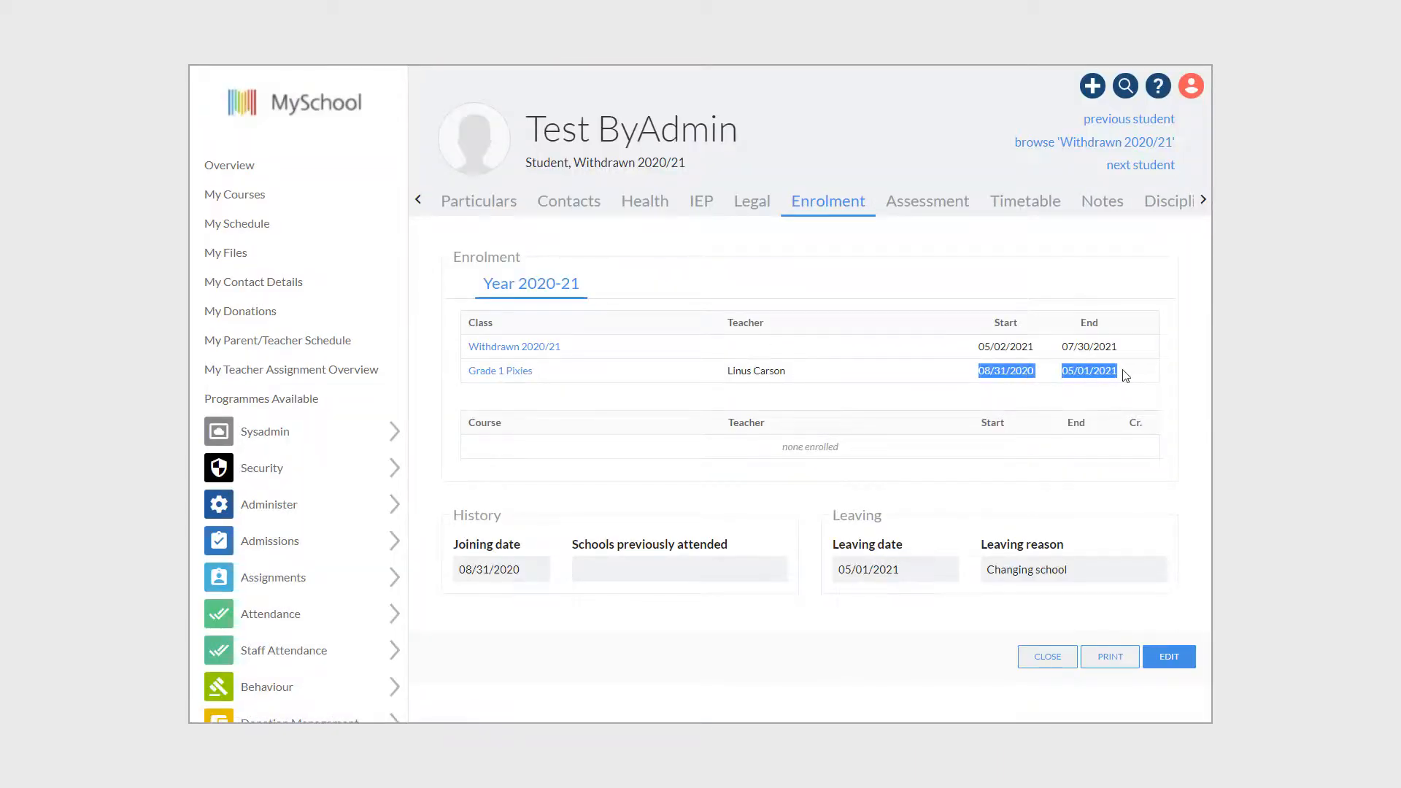
left_click(1028, 365)
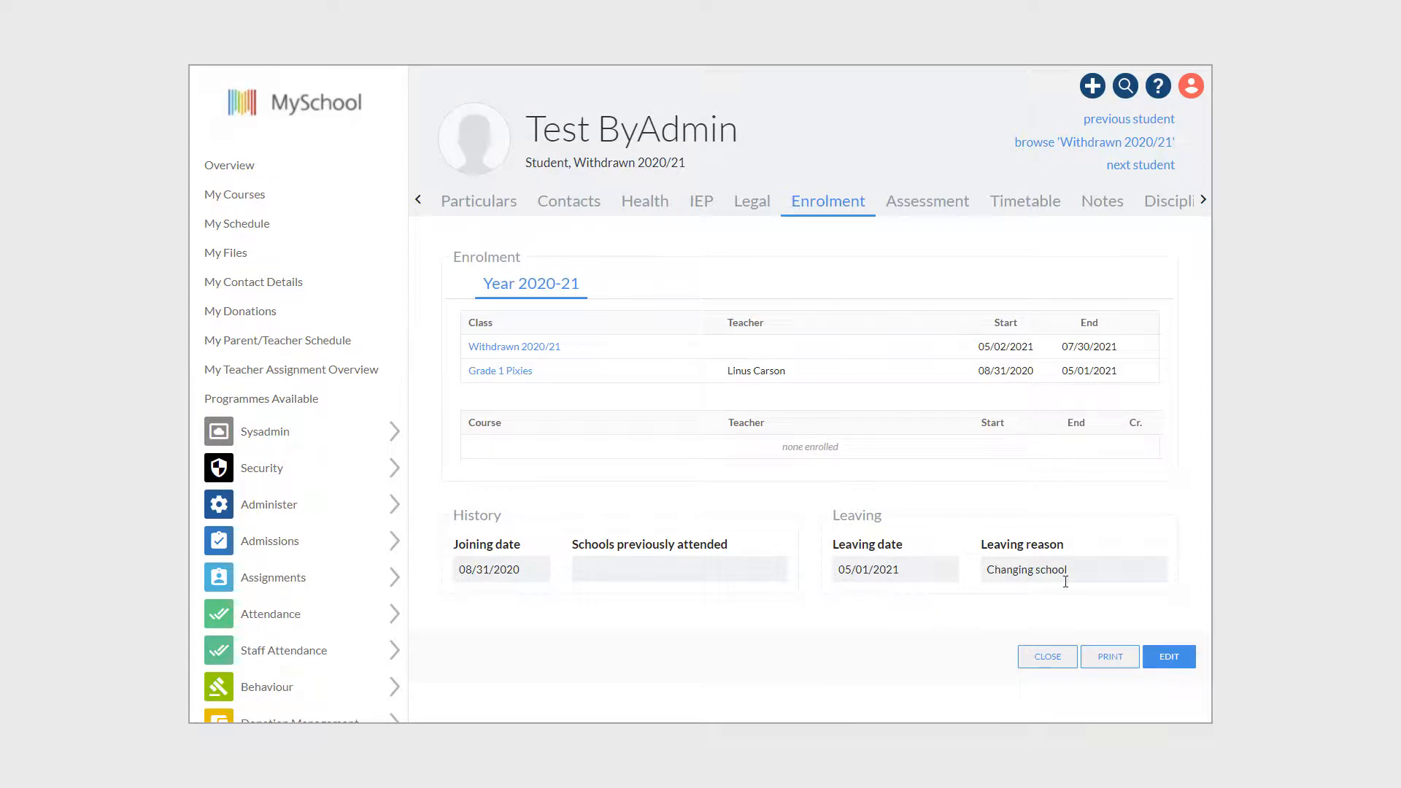
left_click(1164, 657)
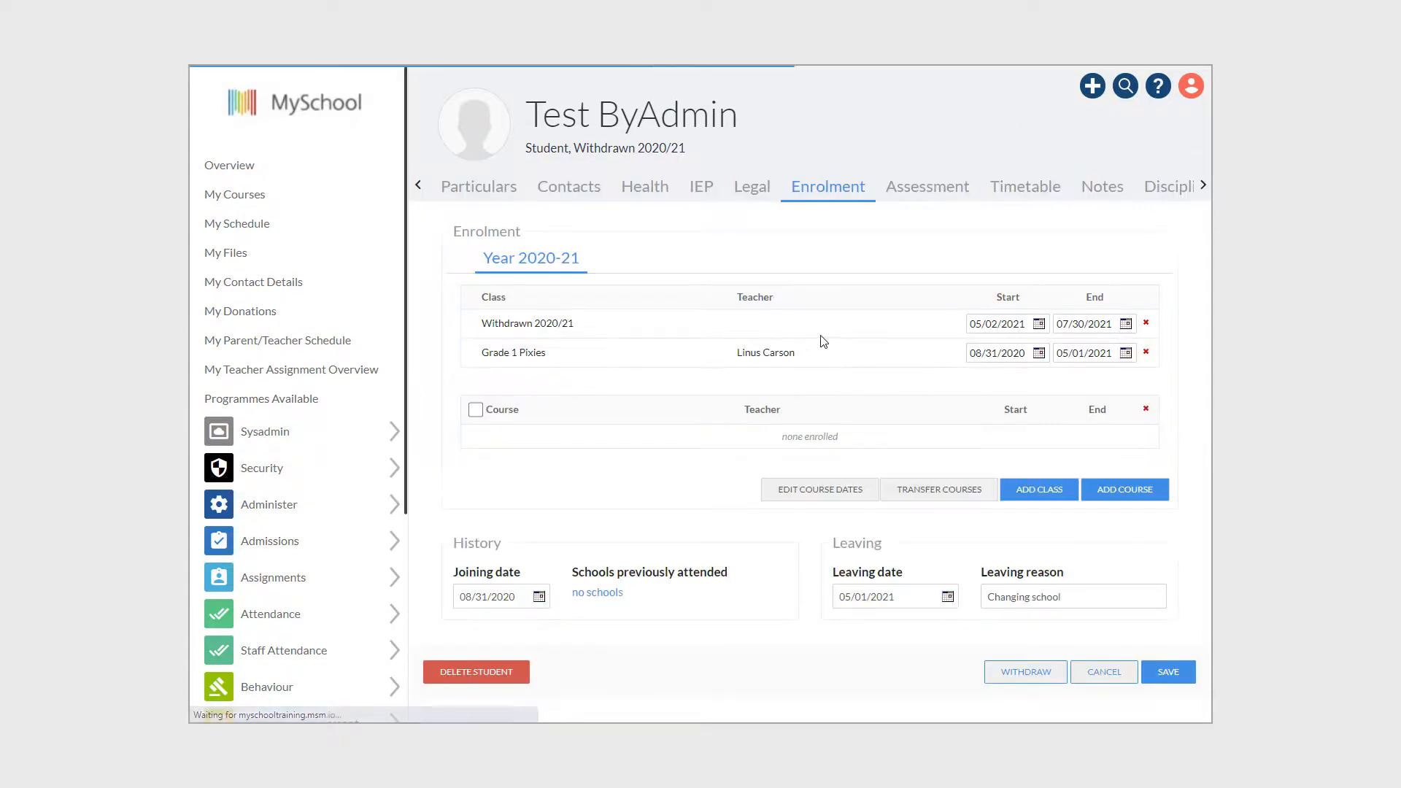
left_click(1146, 323)
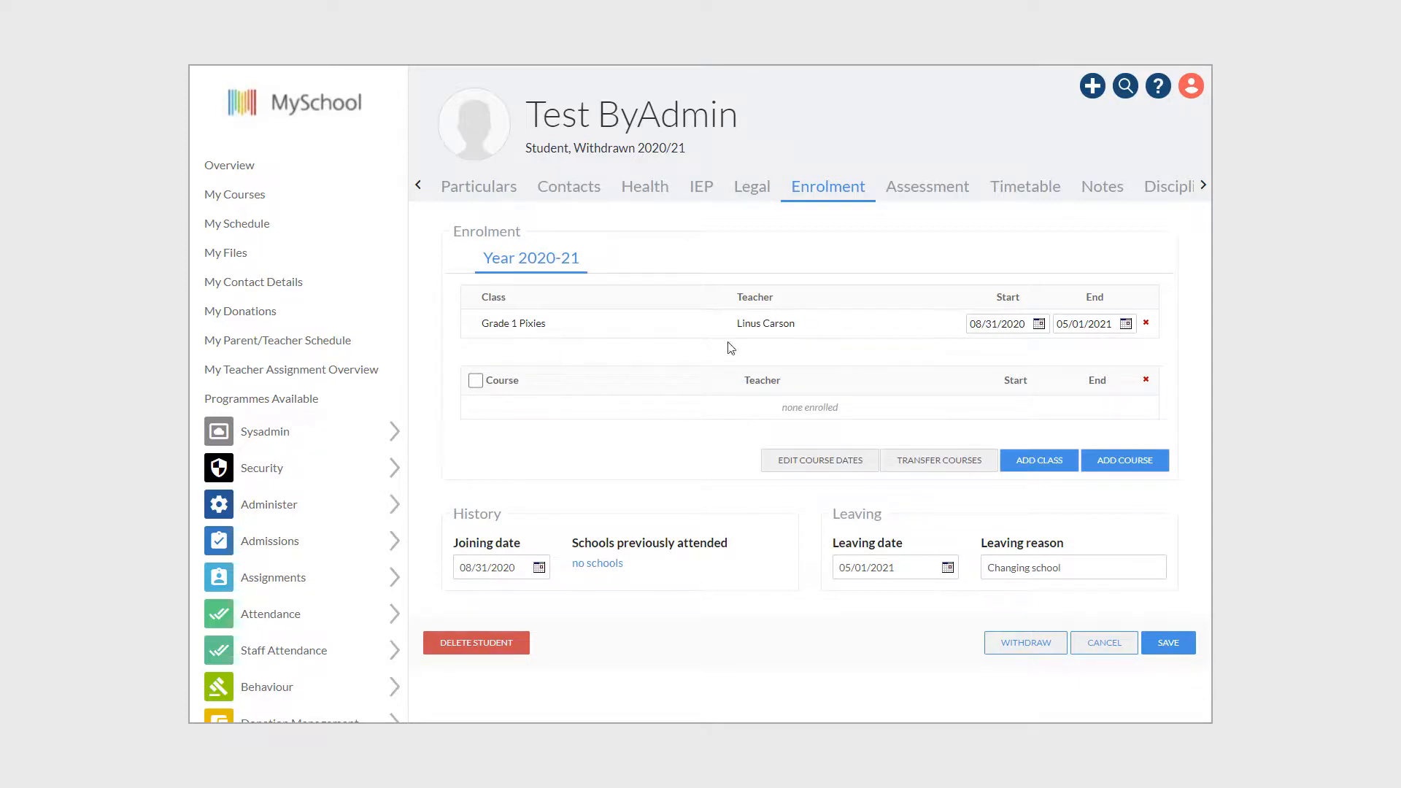
left_click(1168, 643)
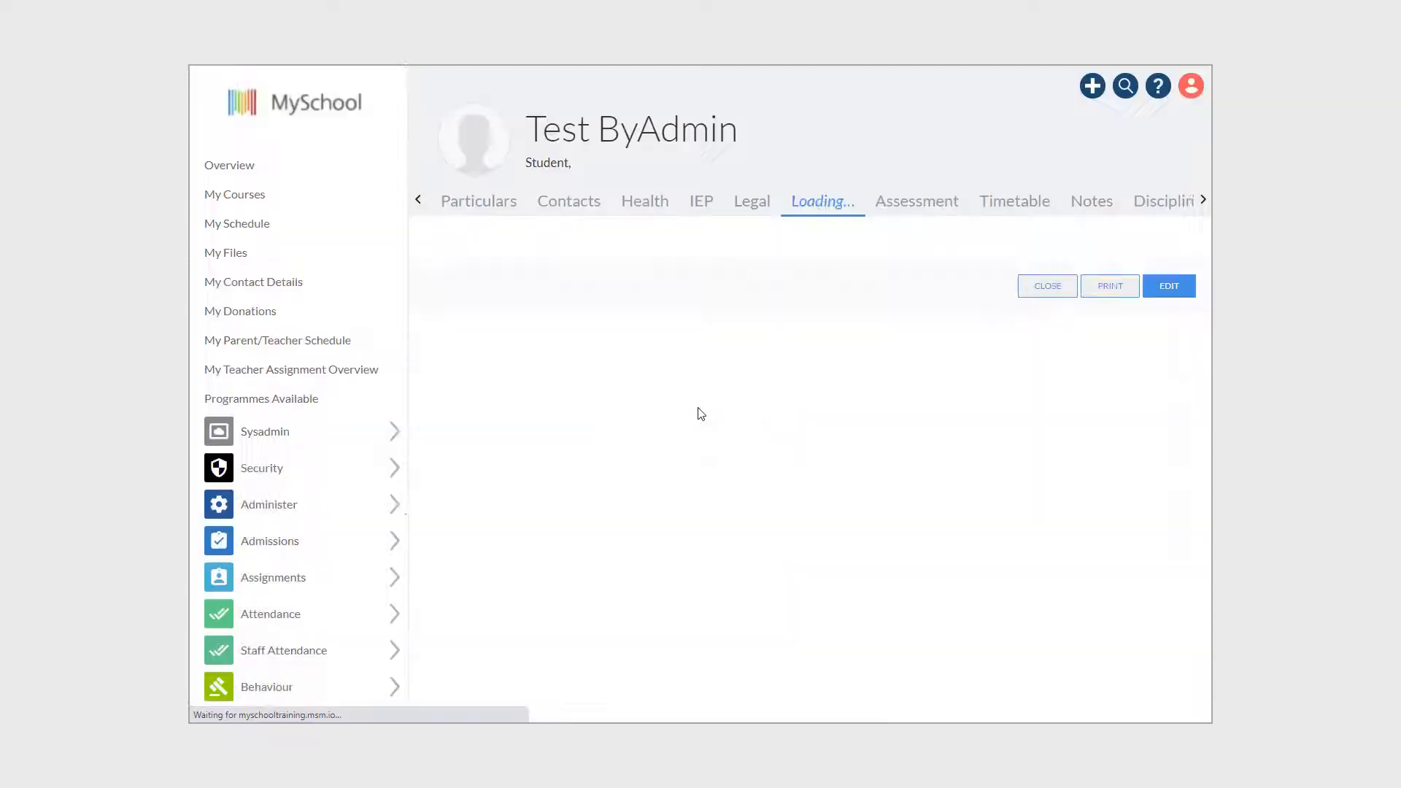
left_click_drag(521, 165, 635, 167)
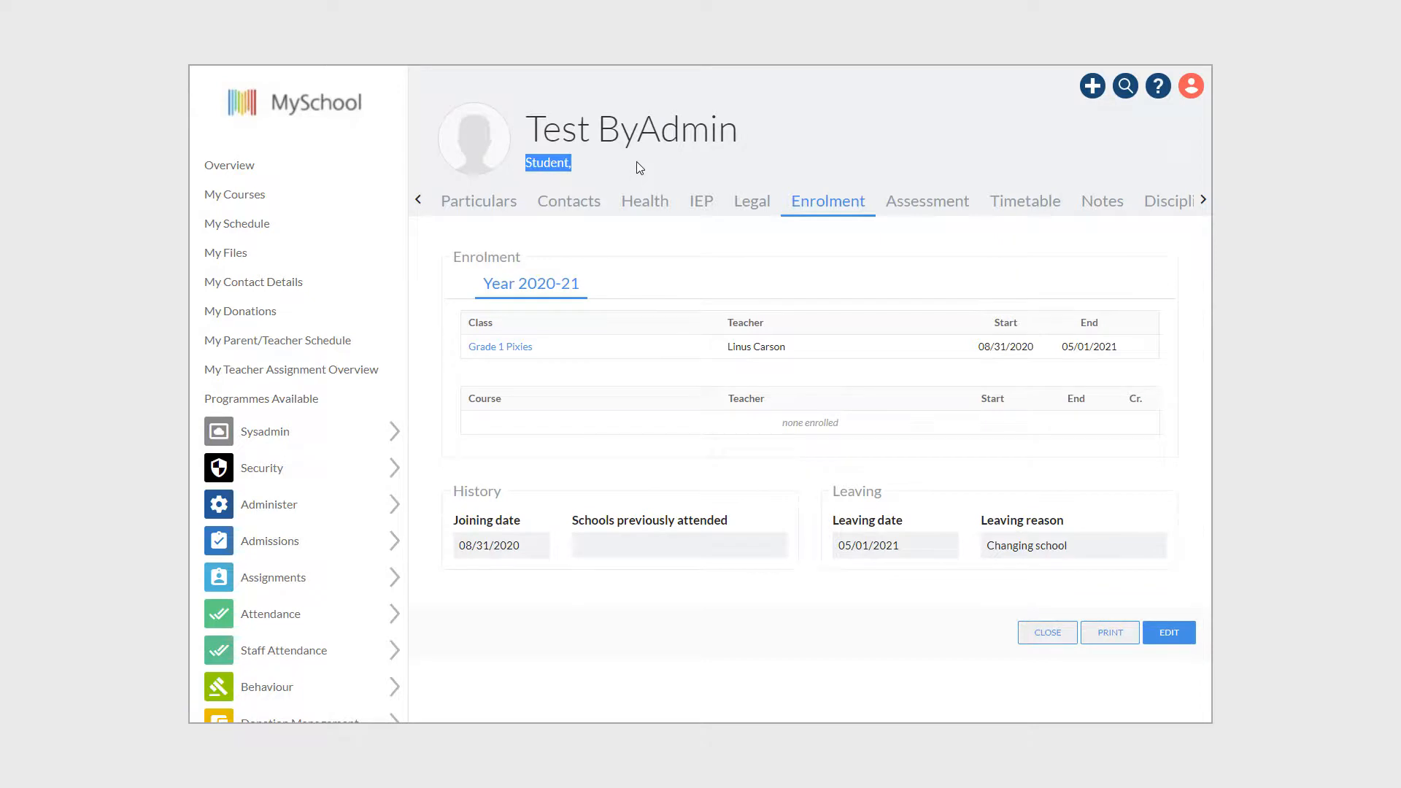
left_click(636, 162)
Try to find the student without a current class by name through the quick search
left_click(1126, 86)
type("test")
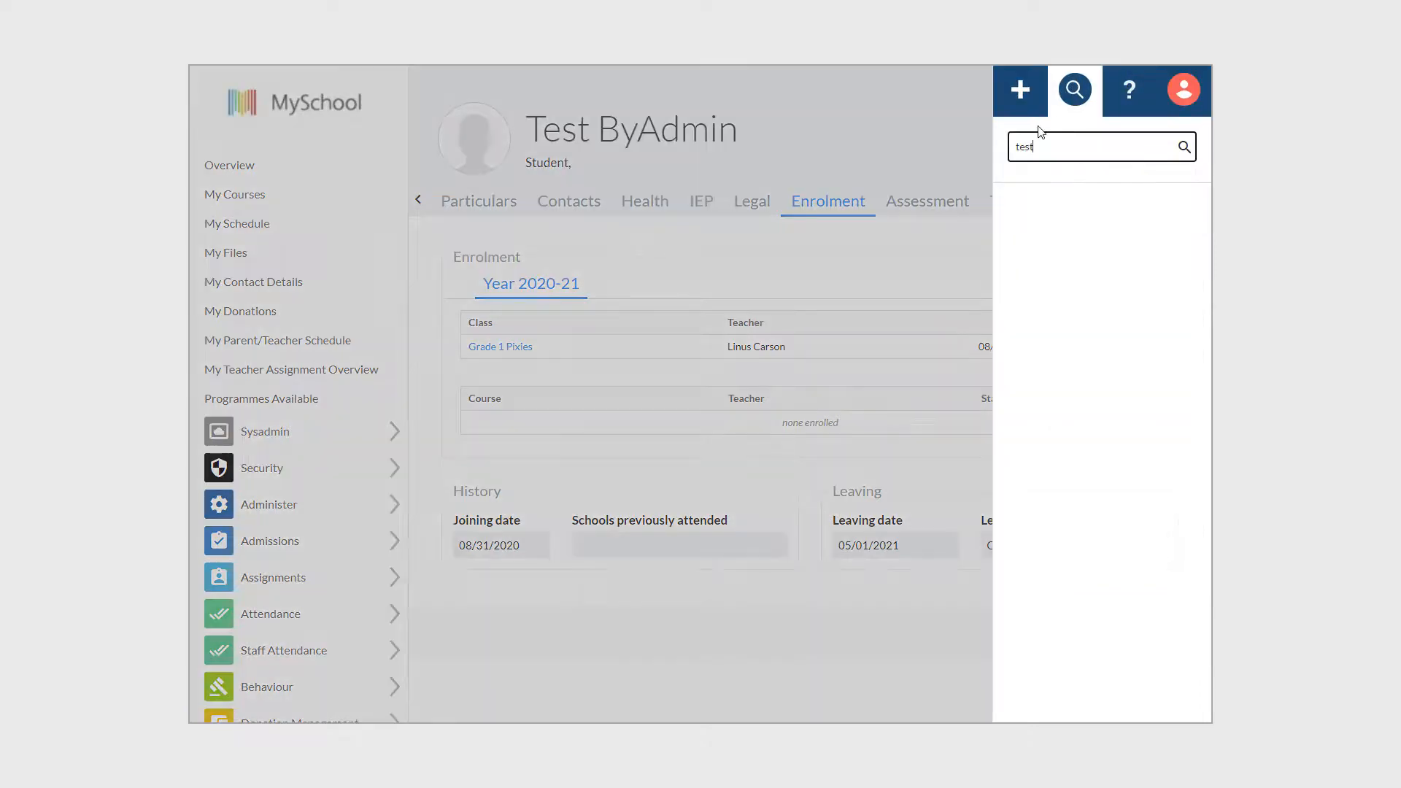
type(" by admin")
key("BackSpace")
key("BackSpace")
key("BackSpace")
left_click_drag(1077, 147, 987, 155)
key("BackSpace")
left_click(886, 143)
Find the student by name with Advanced search in the Advanced options and load the student's record
scroll(307, 400, "down", 1)
left_click(316, 467)
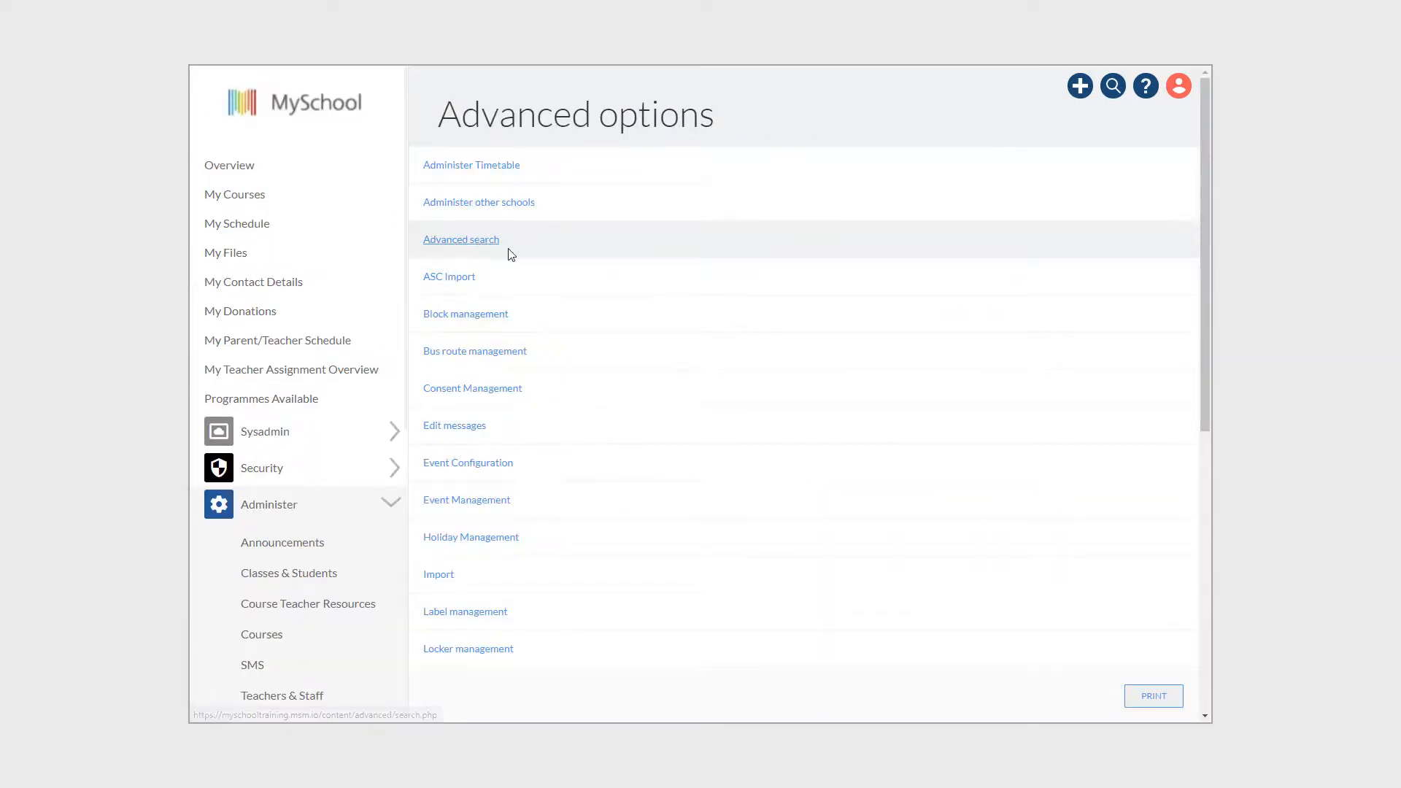
left_click(509, 243)
left_click(575, 183)
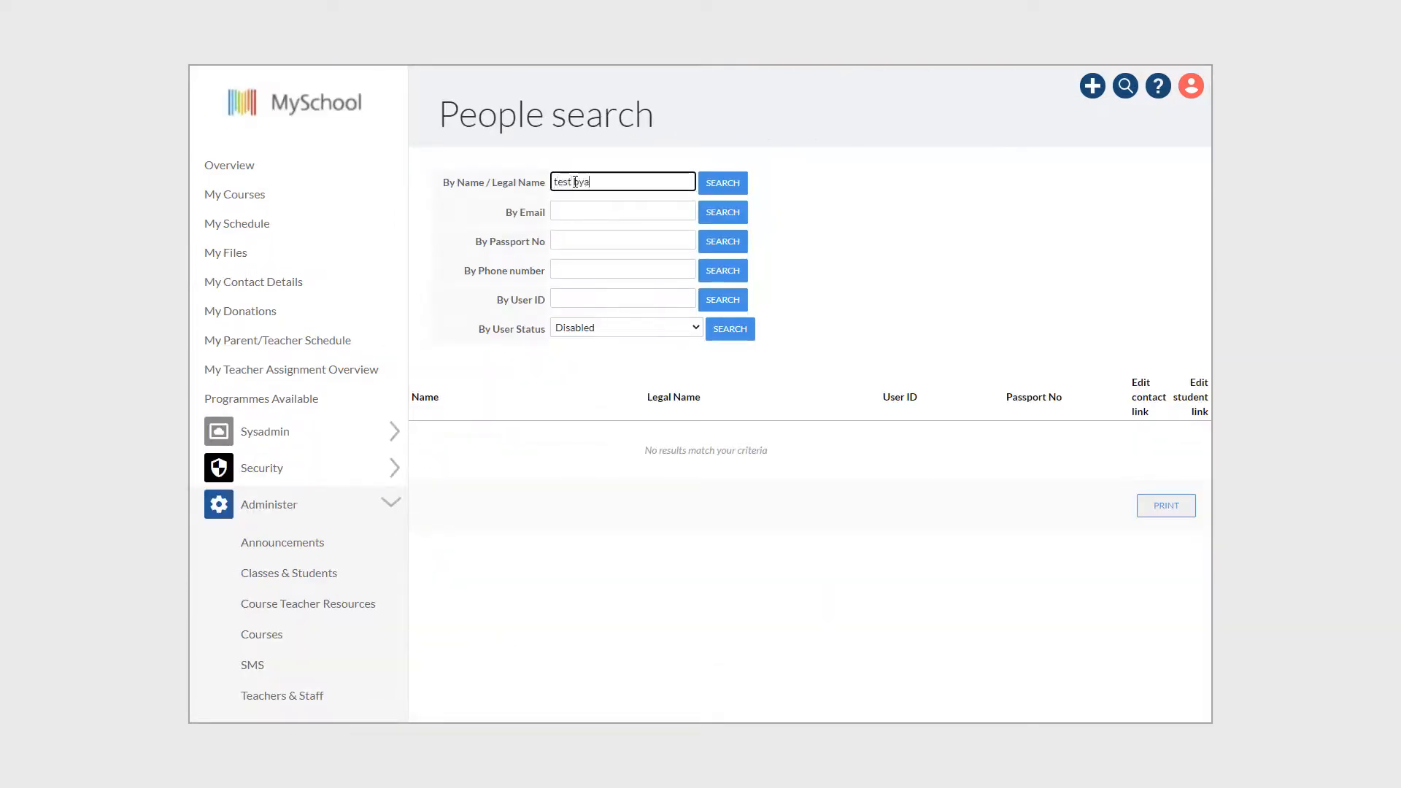
left_click(705, 191)
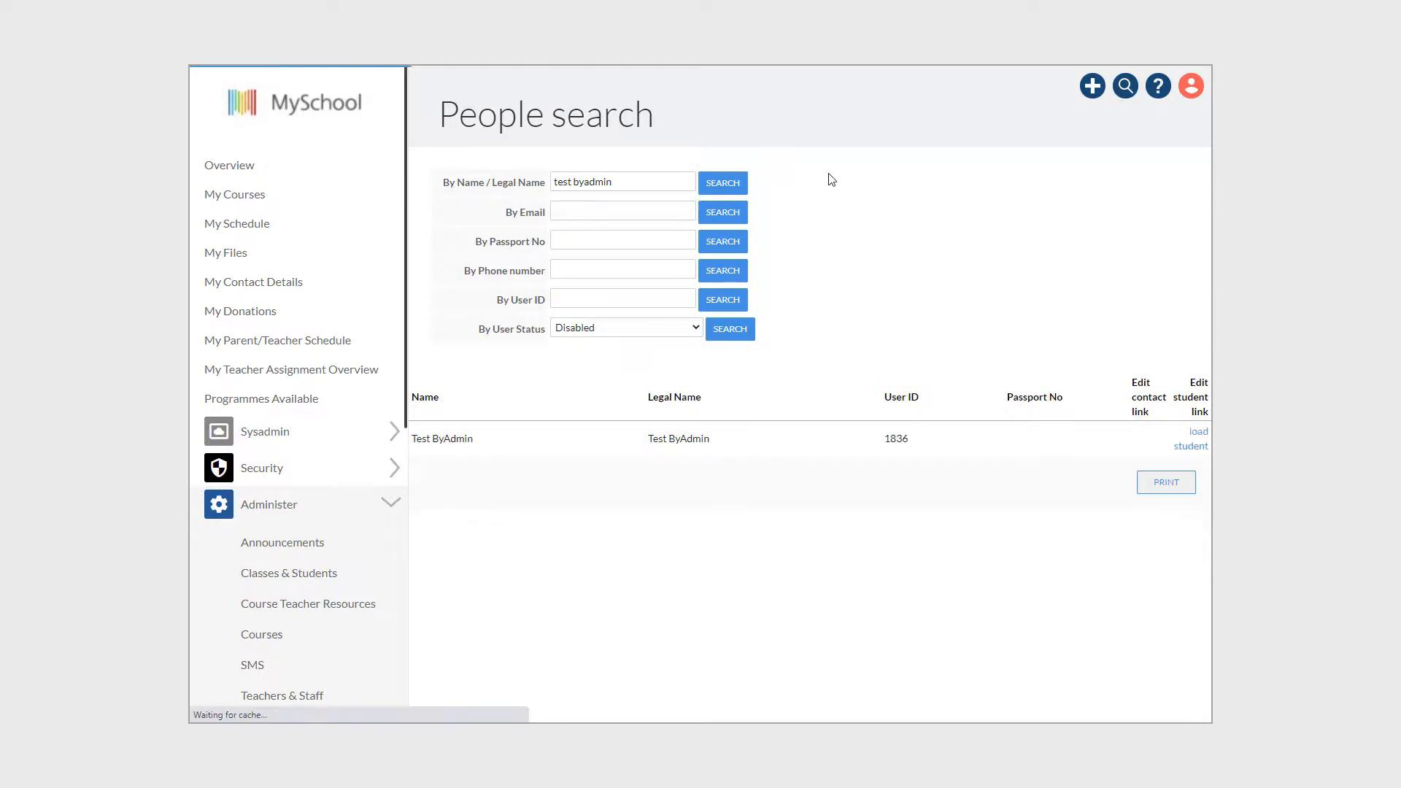
left_click(1191, 446)
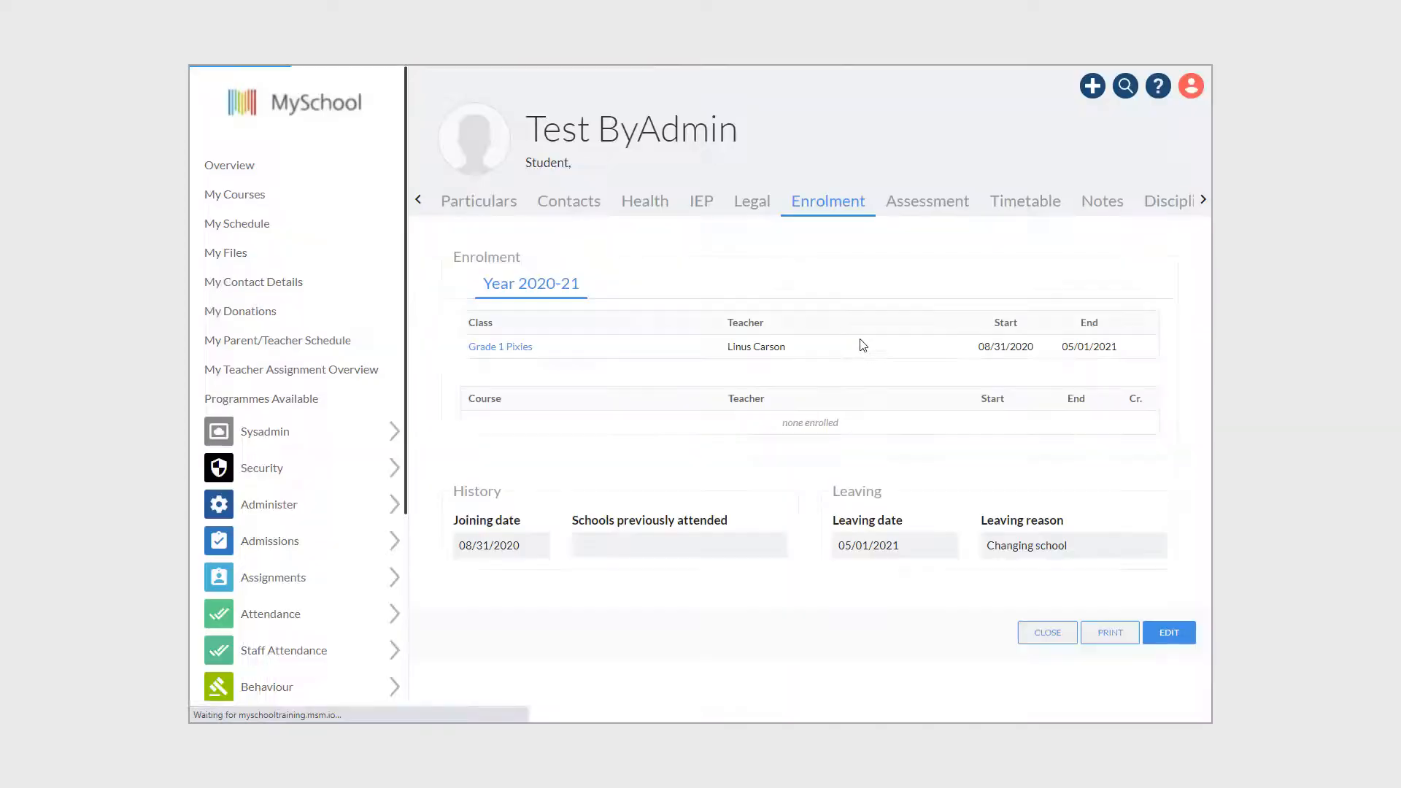
Set the end date of the student's Grade 1 Pixies enrolment to 07/30/2021, save, and check the student's class
left_click(1168, 632)
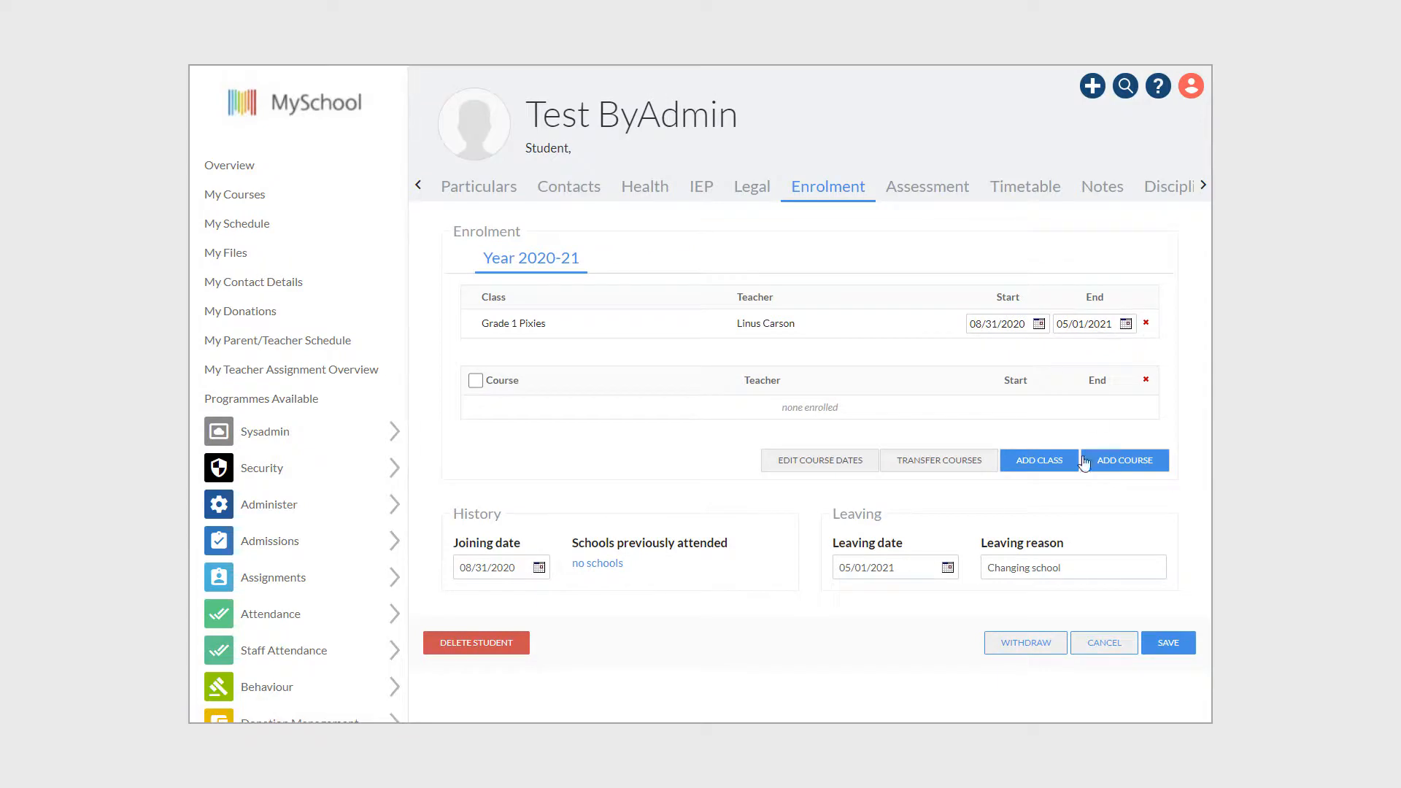
left_click(1084, 332)
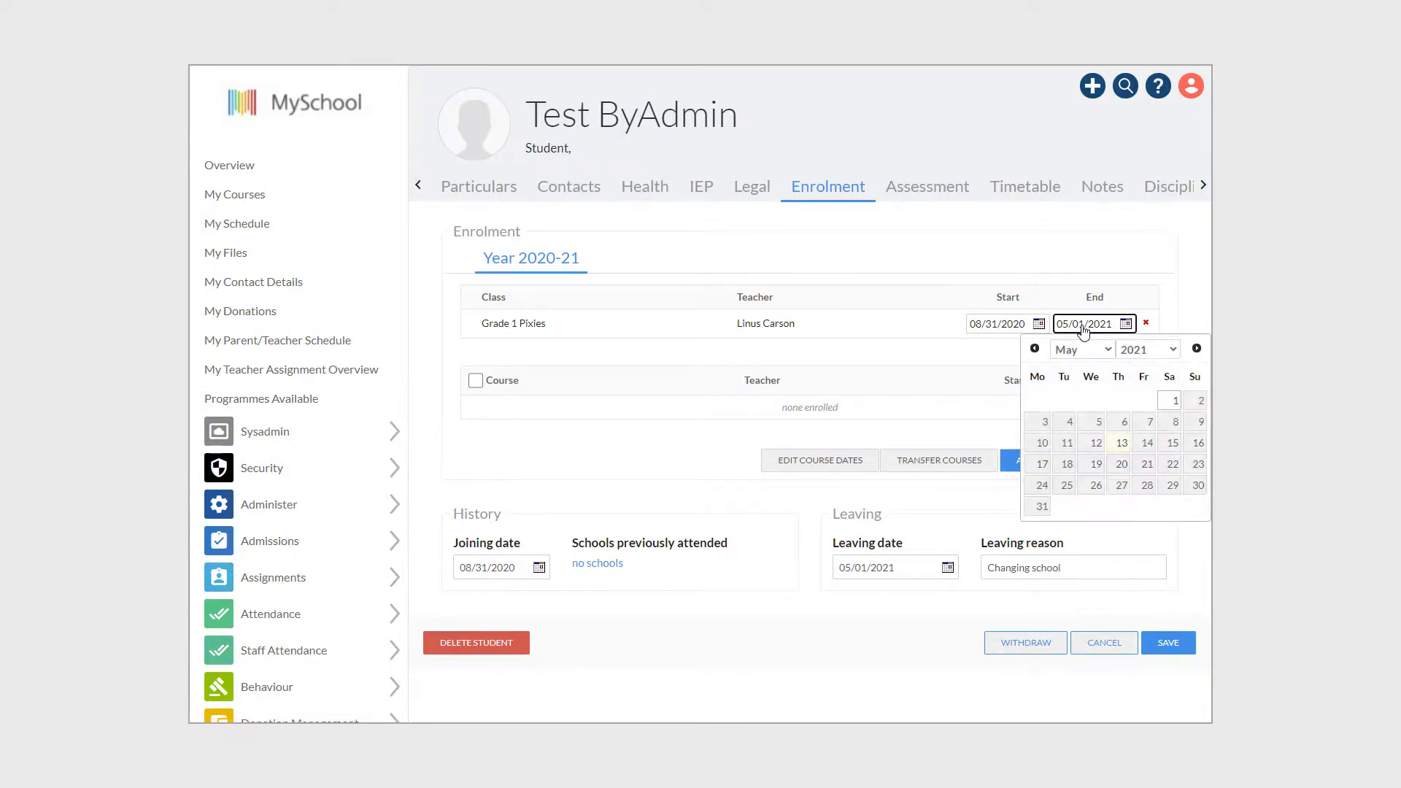
left_click(1195, 352)
left_click(1195, 352)
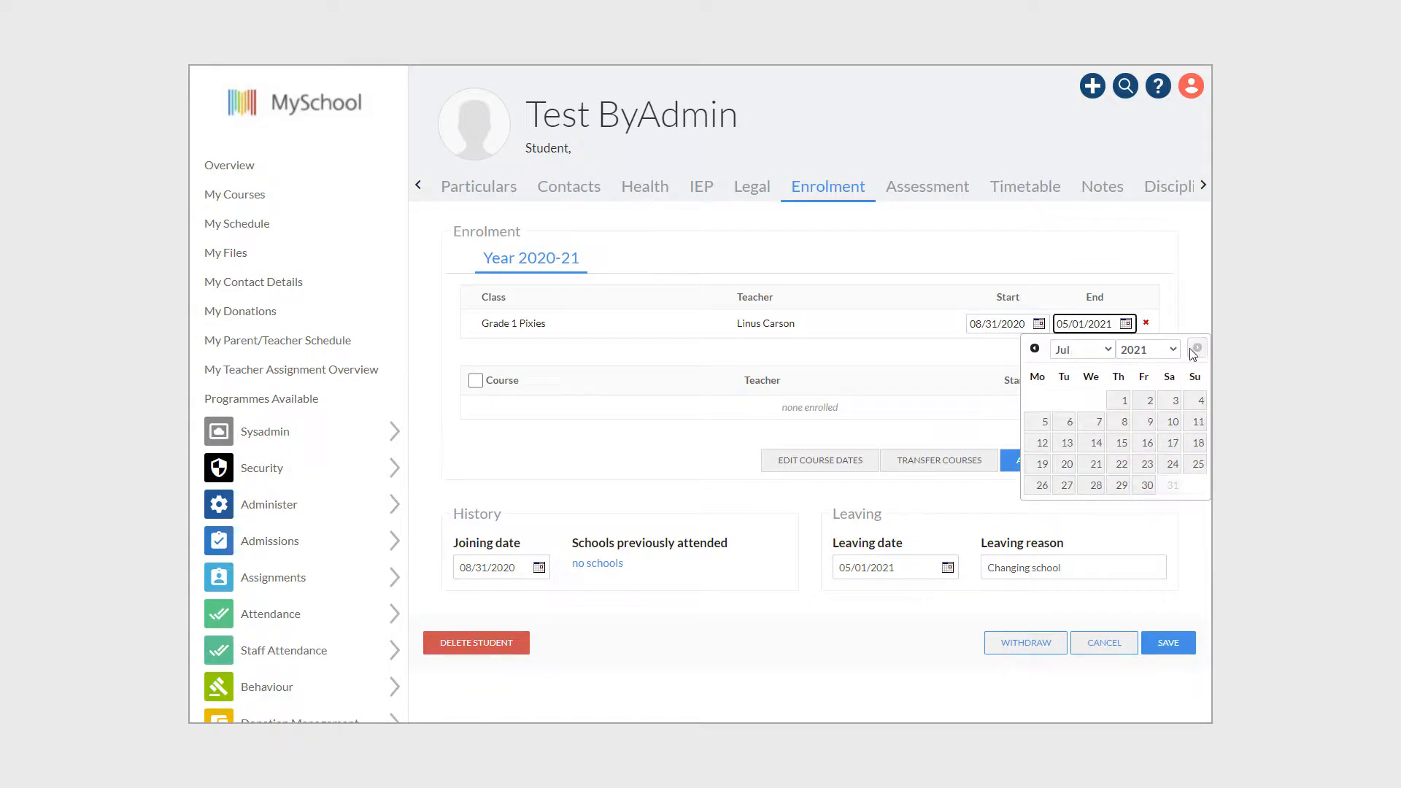
left_click(1147, 484)
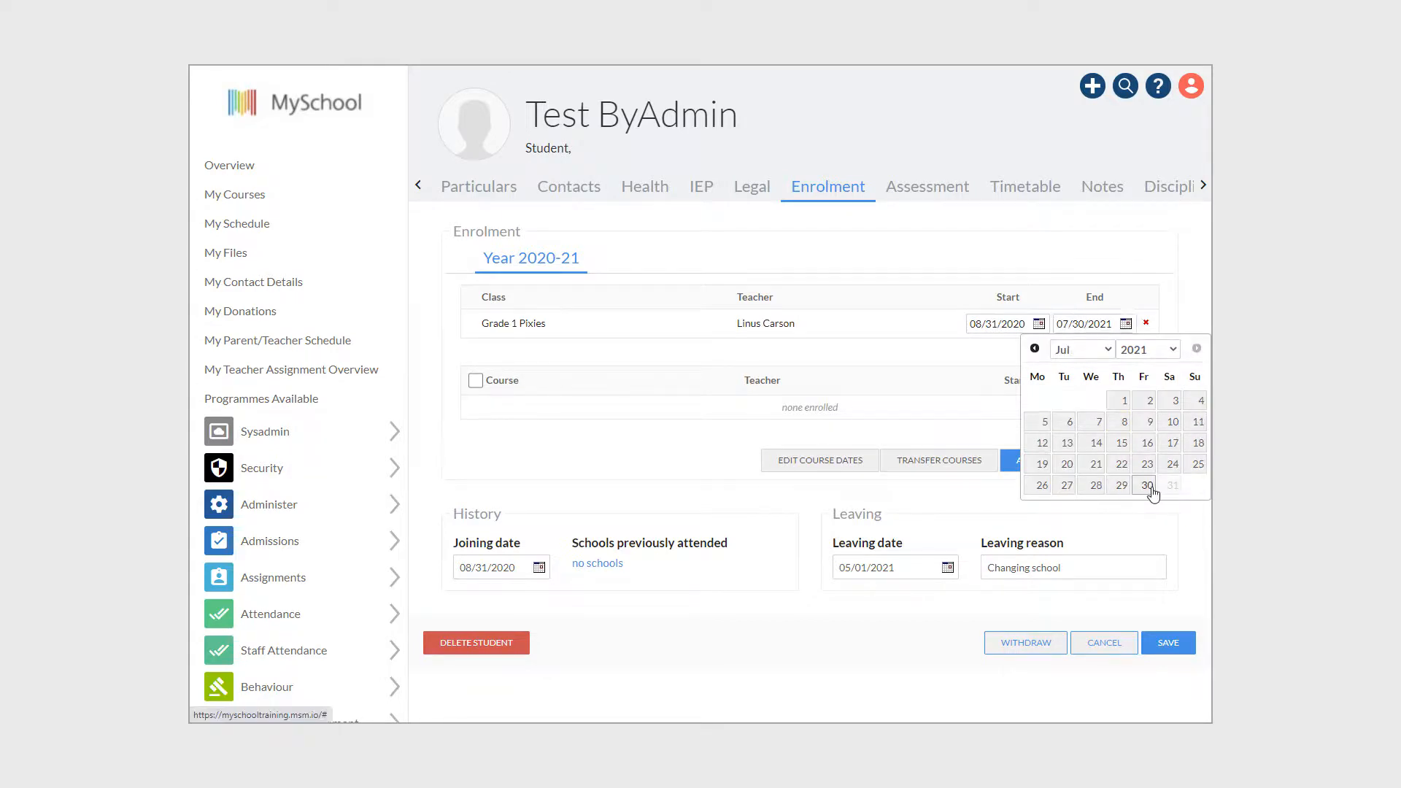
left_click(1176, 645)
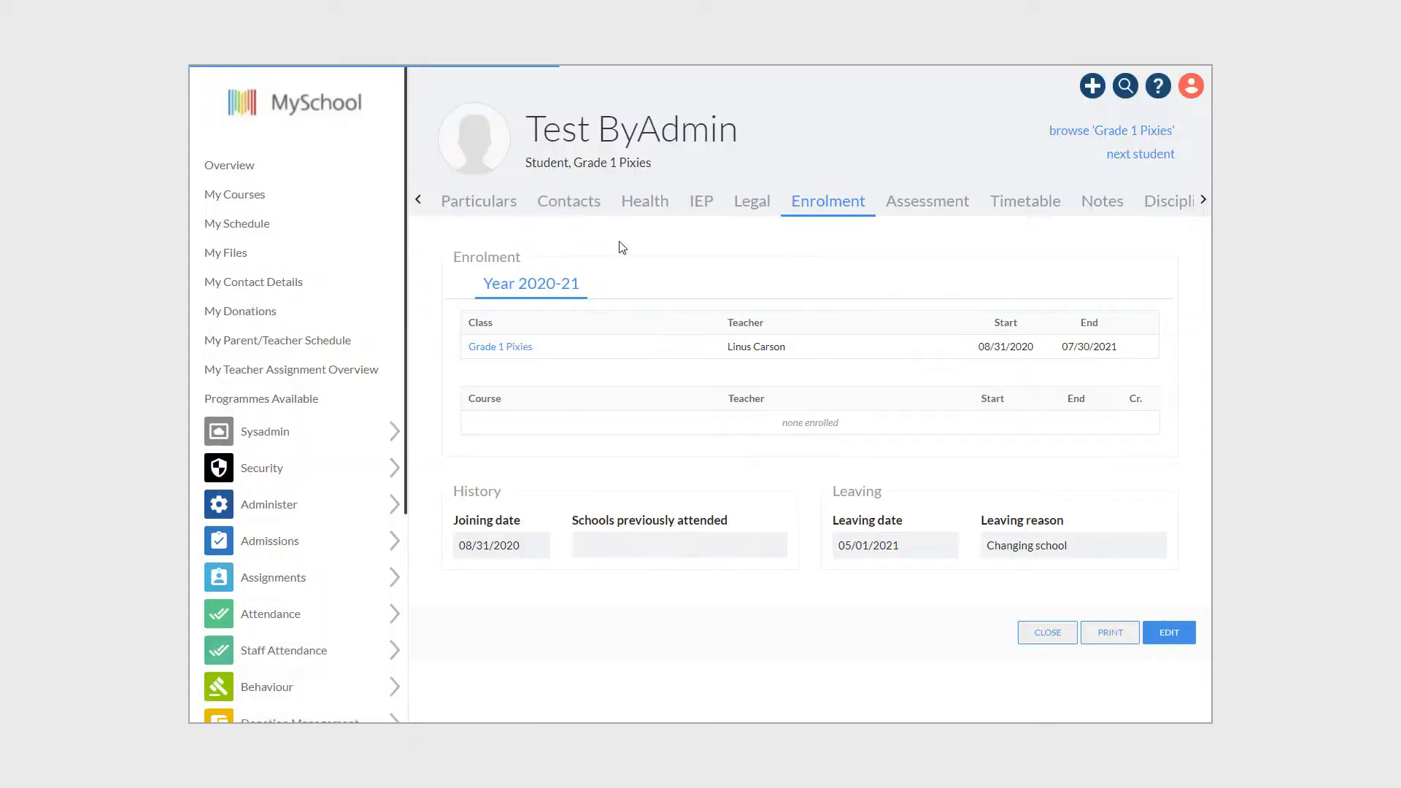
left_click_drag(532, 162, 661, 171)
left_click(722, 260)
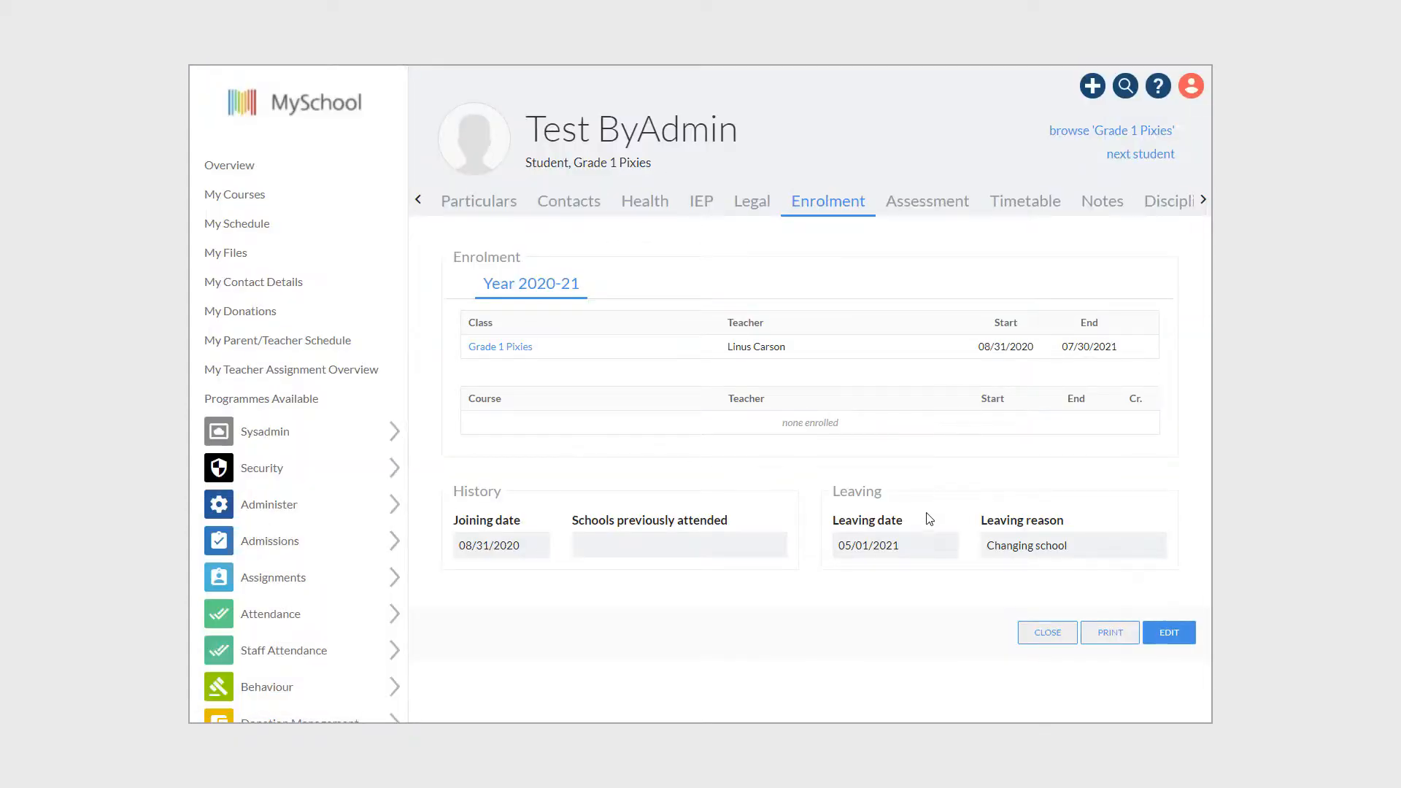
Clear the student's leaving date and leaving reason in the enrolment record and save
left_click_drag(839, 552, 905, 548)
left_click(945, 570)
left_click(1165, 634)
left_click(905, 568)
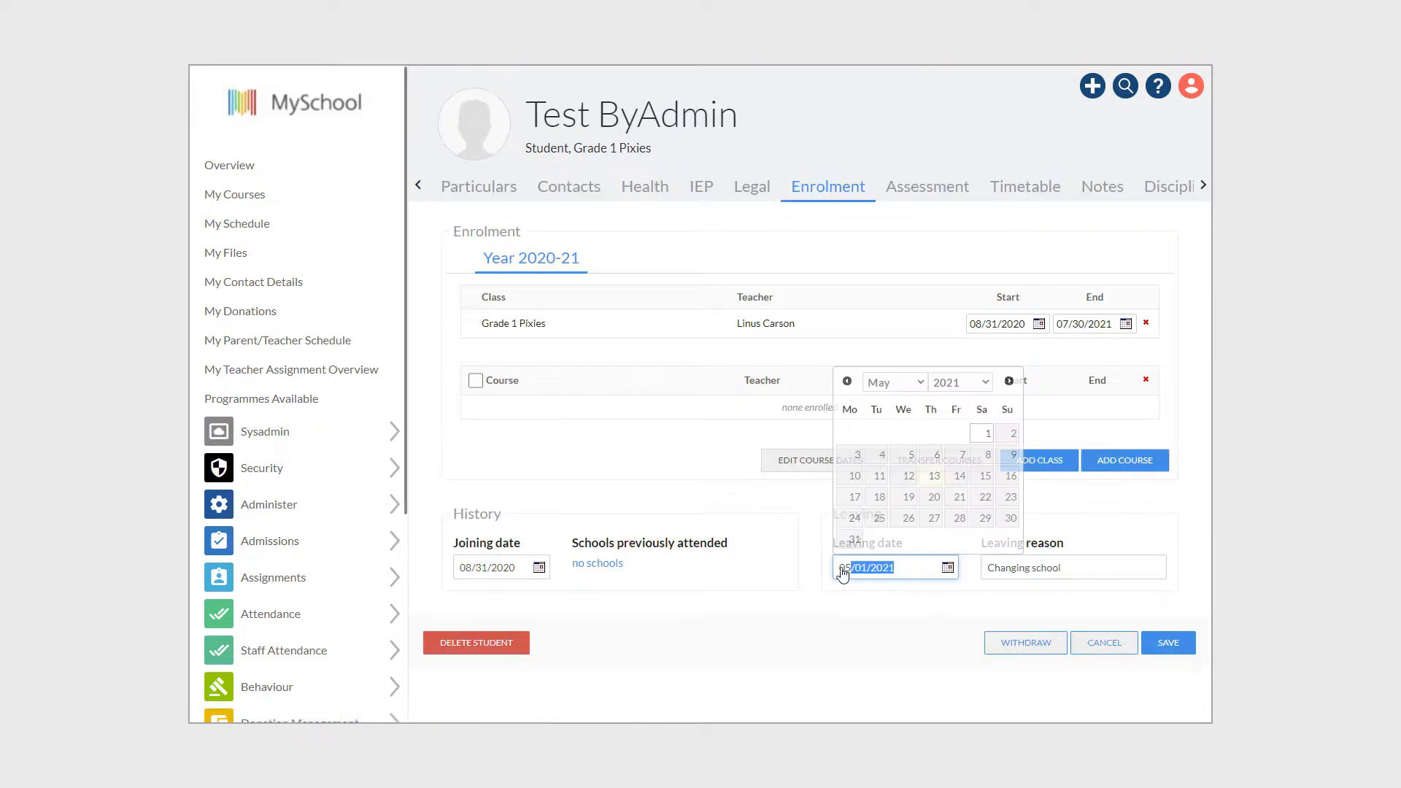
key("BackSpace")
key("Tab")
key("BackSpace")
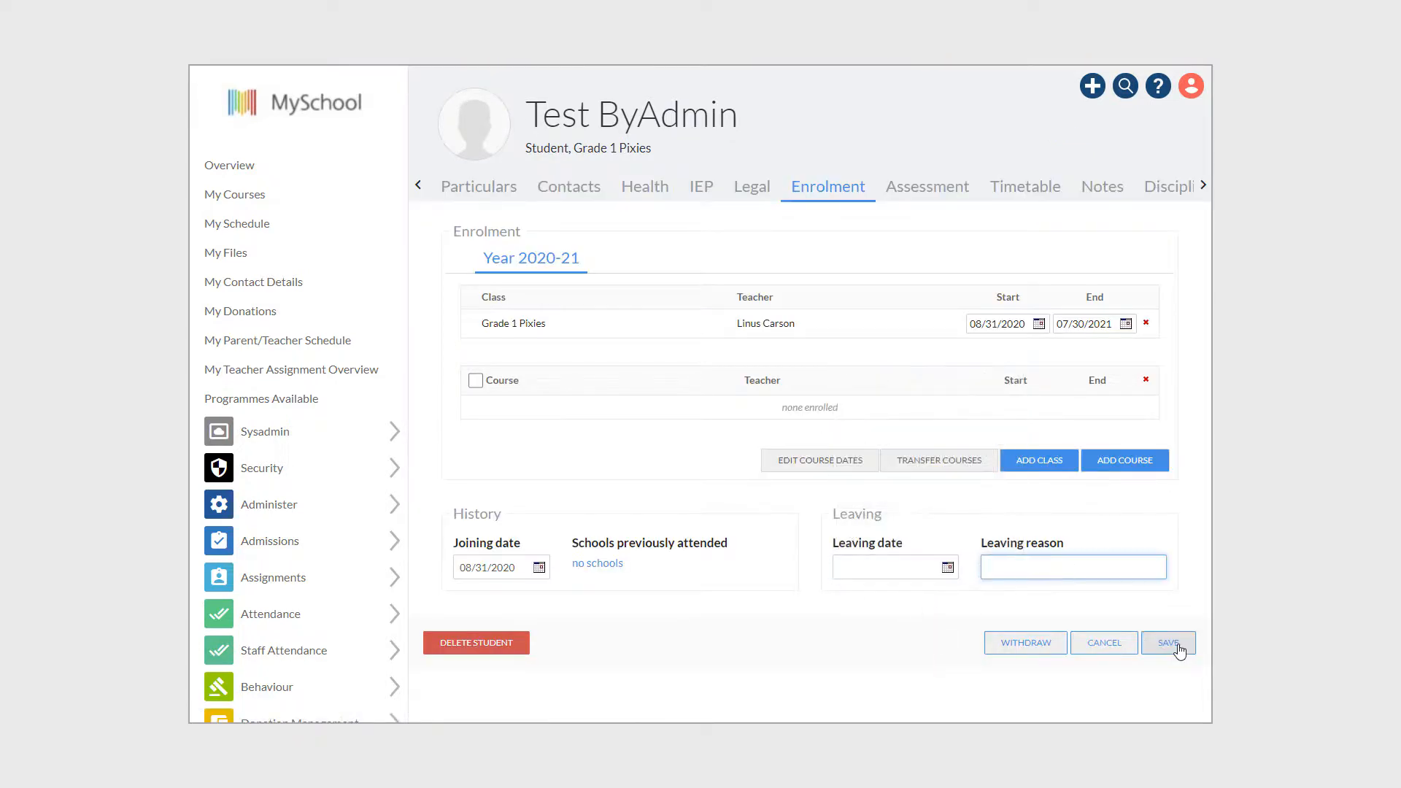
left_click(1171, 643)
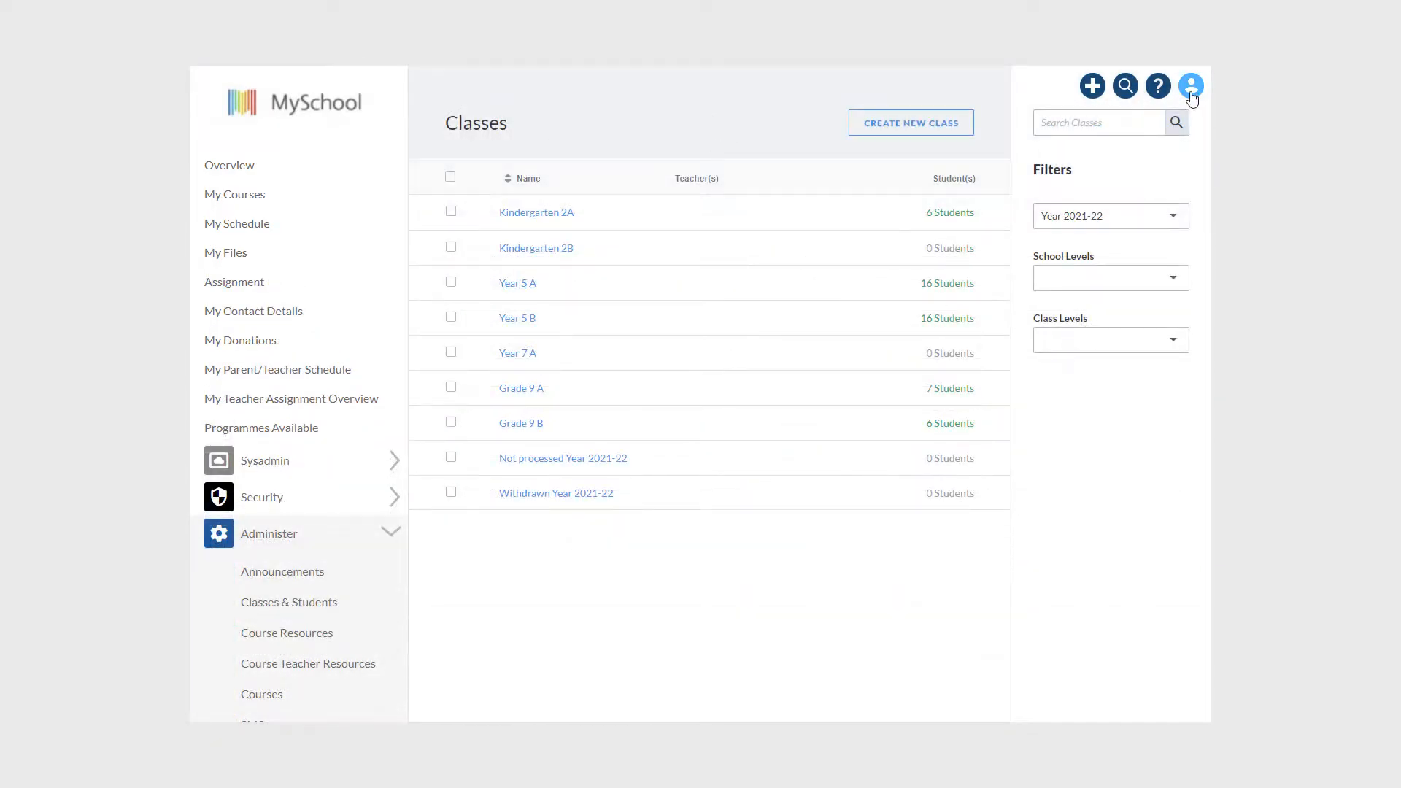
Check the active scholastic year and set up a new Year 2021-22 class with class level Grade 11 and the name Intake
left_click(1190, 95)
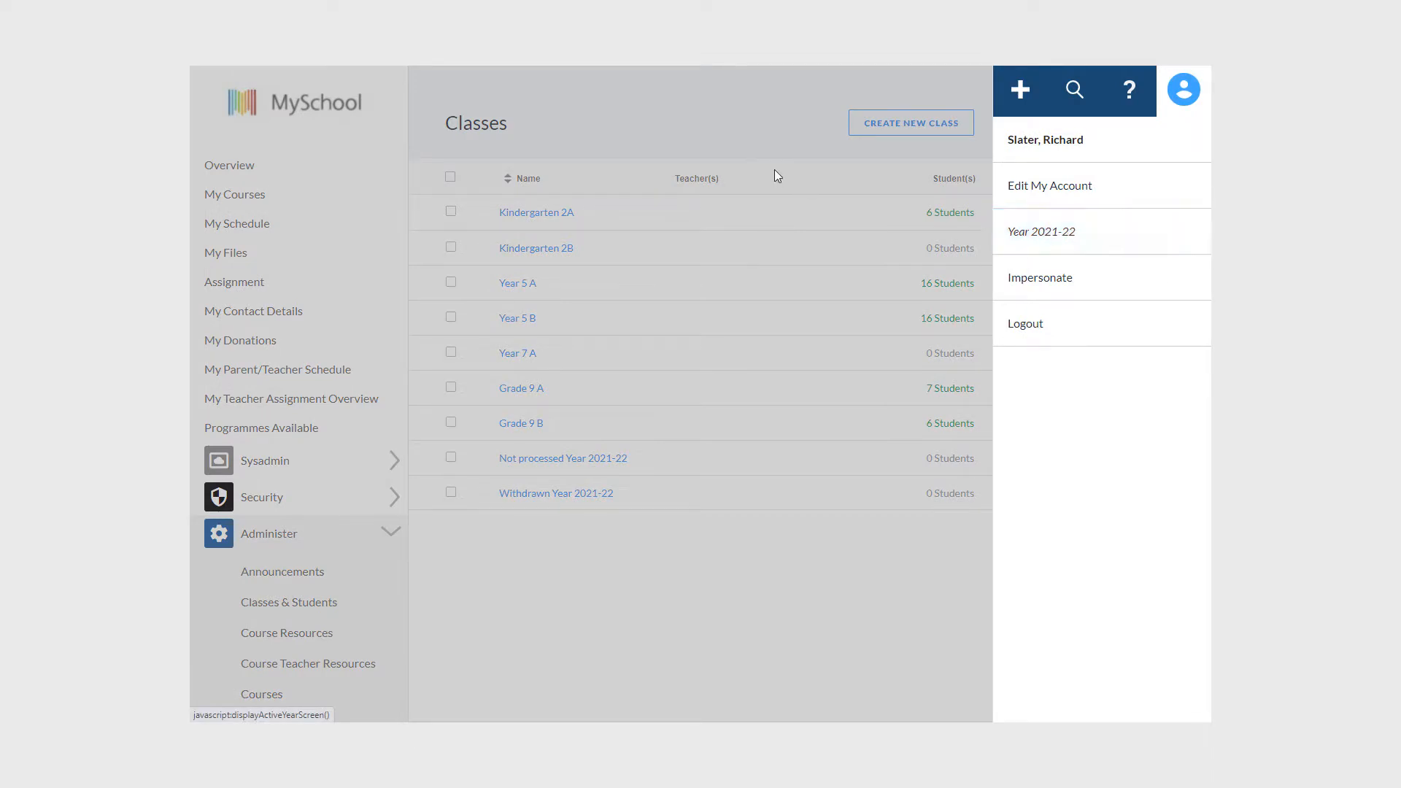
left_click(764, 142)
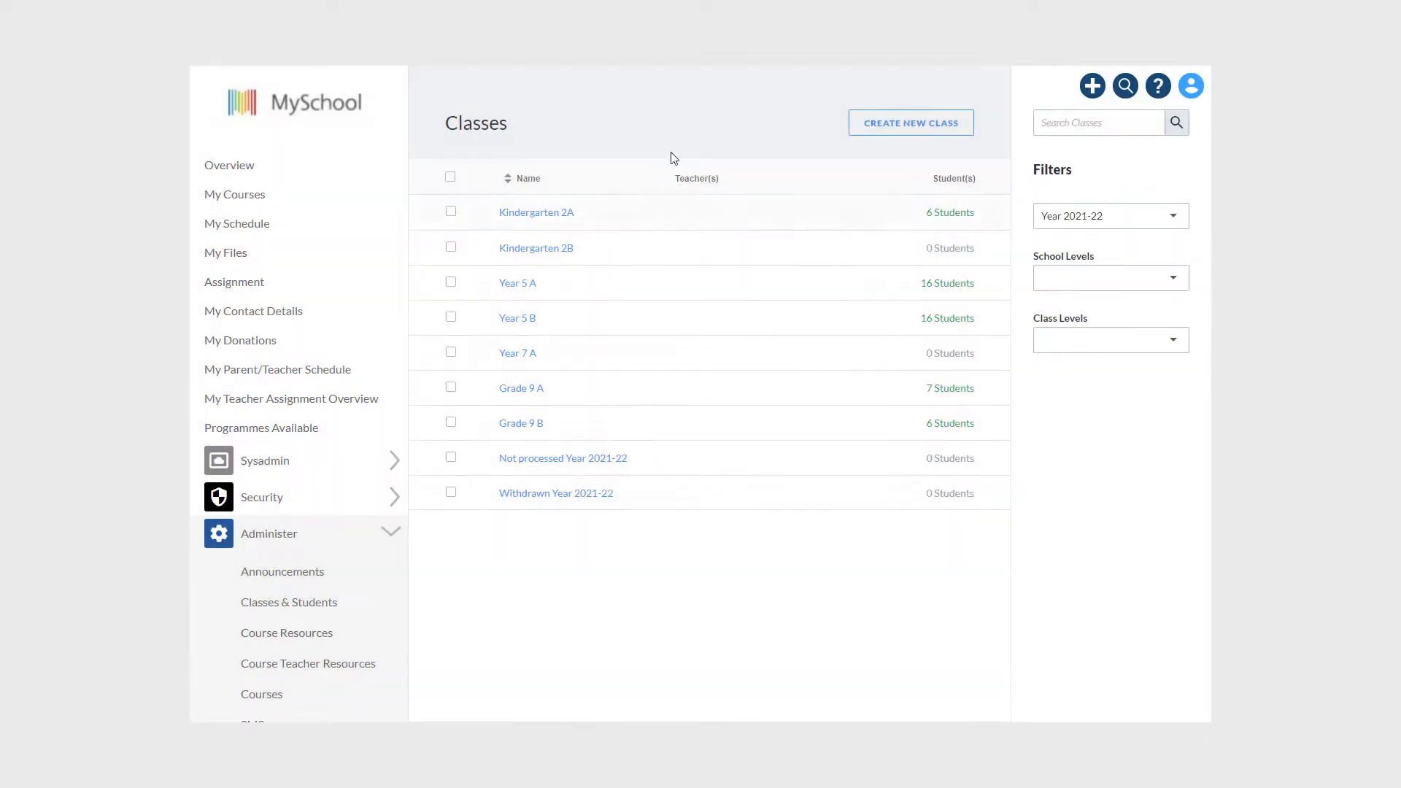
left_click(899, 133)
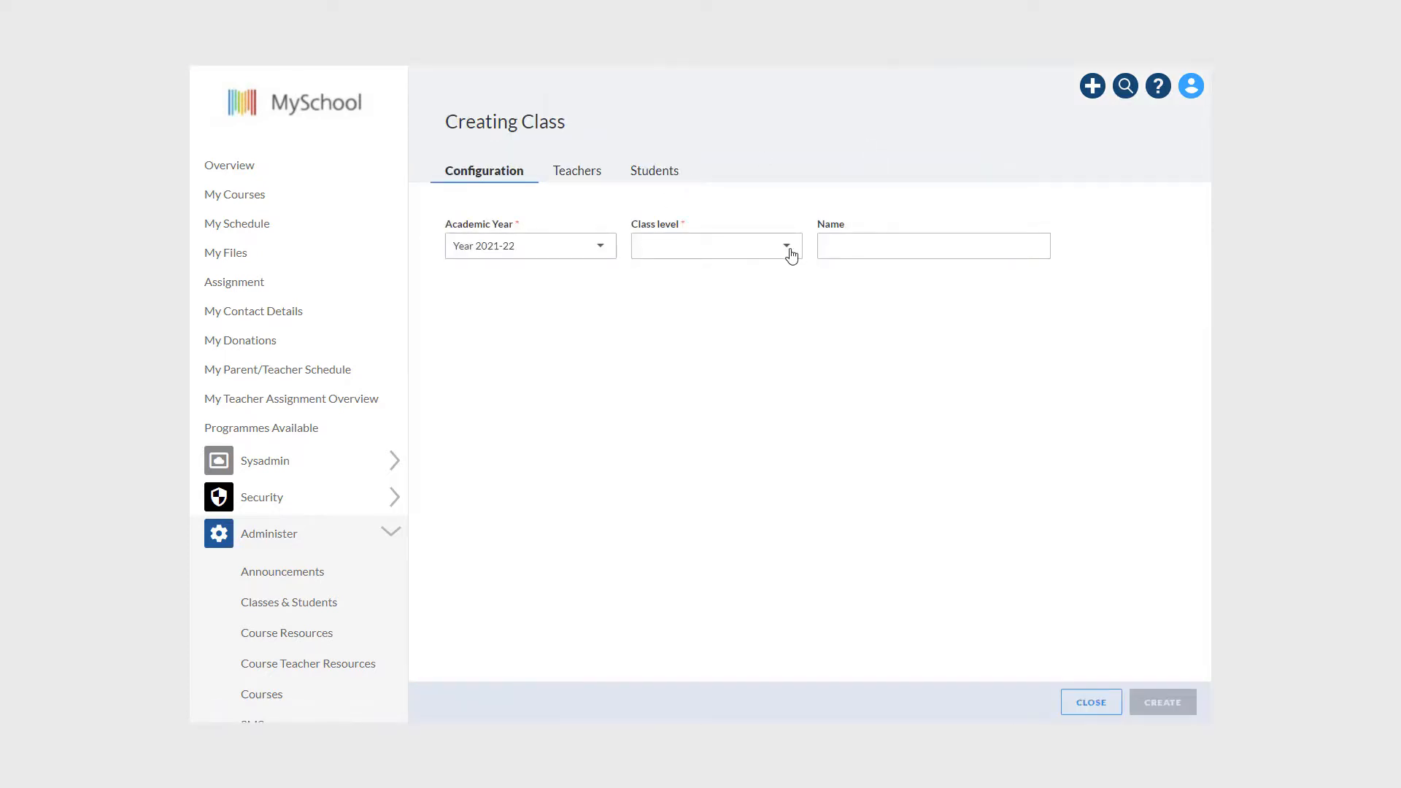
left_click(787, 248)
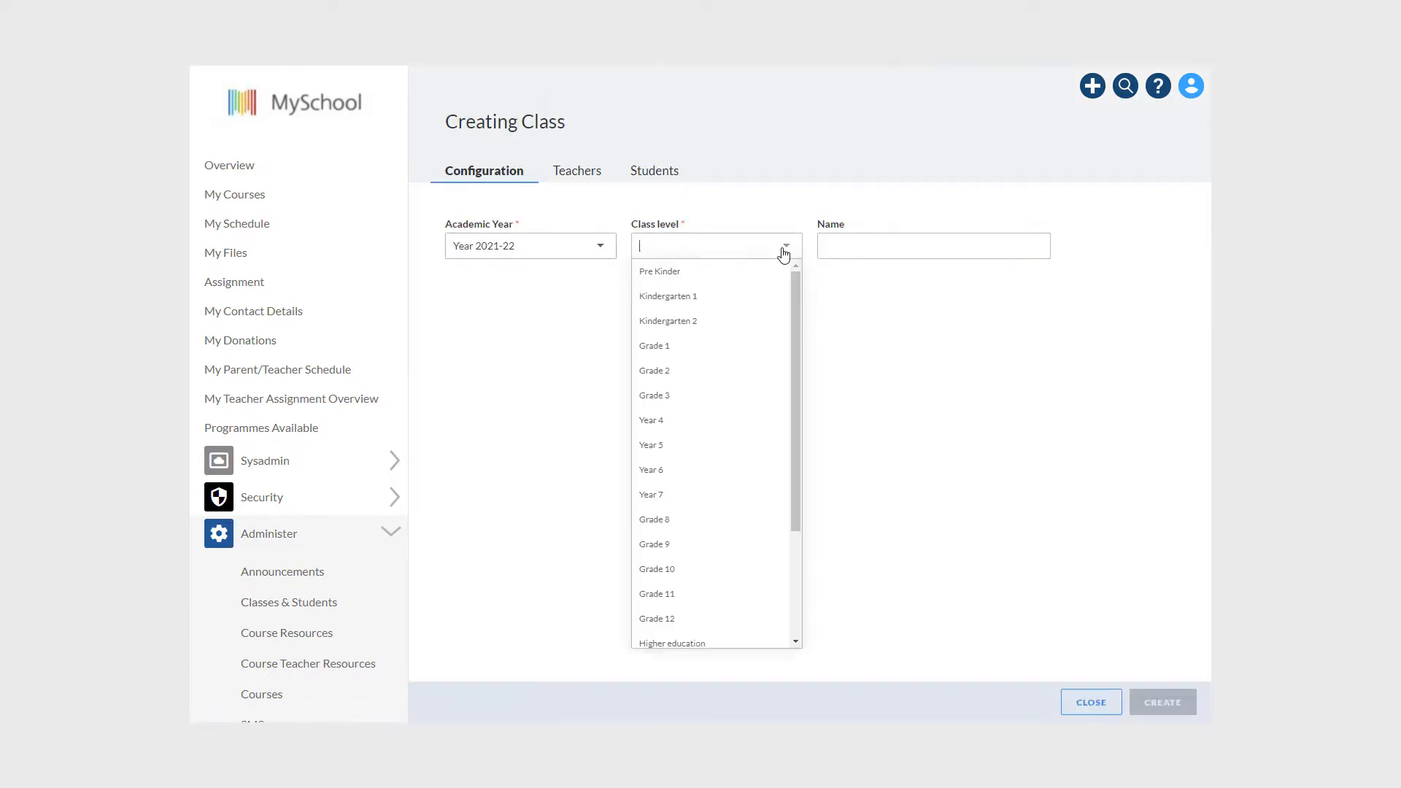
left_click(672, 596)
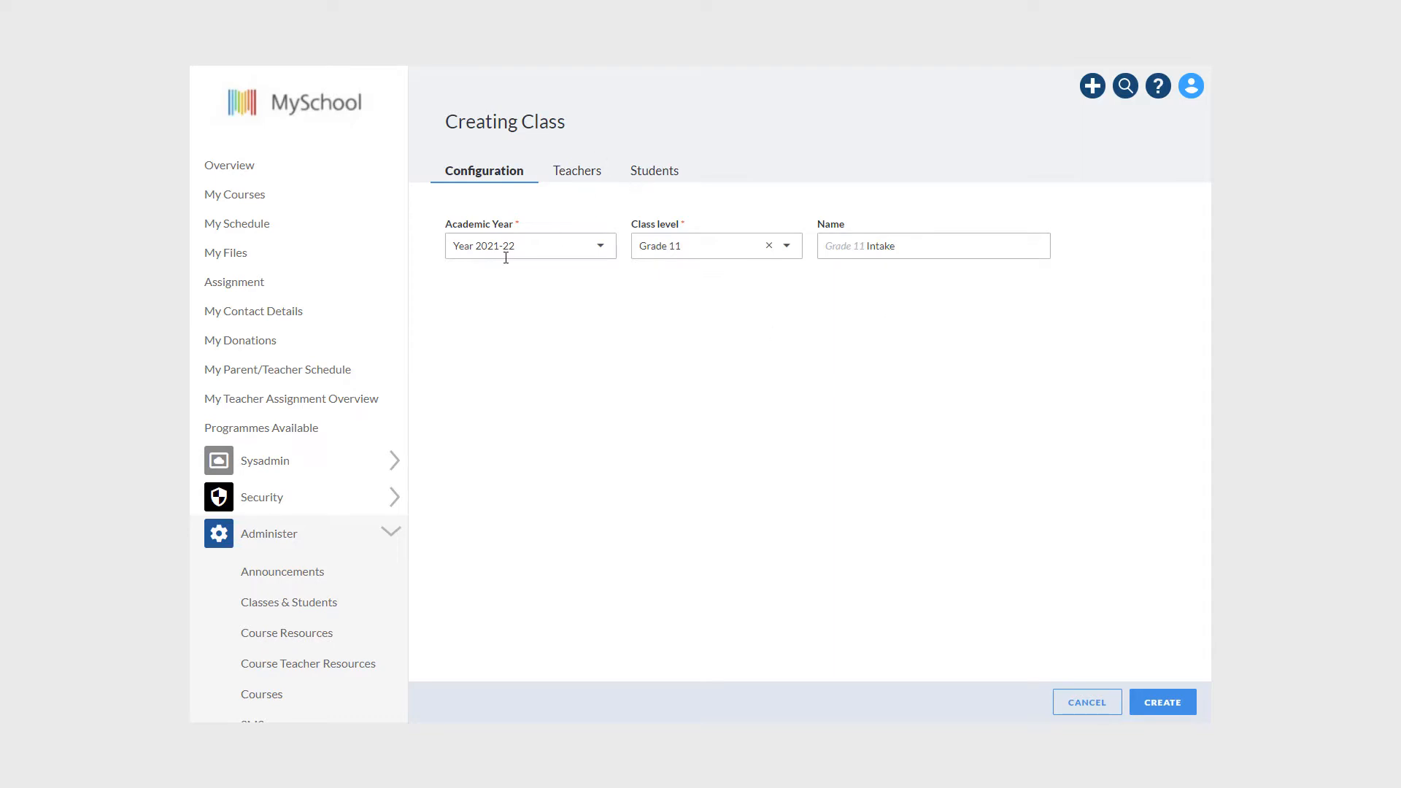
Add all students of the Year 2020-21 Secondary class Grade 10 Main to the new class
left_click(666, 178)
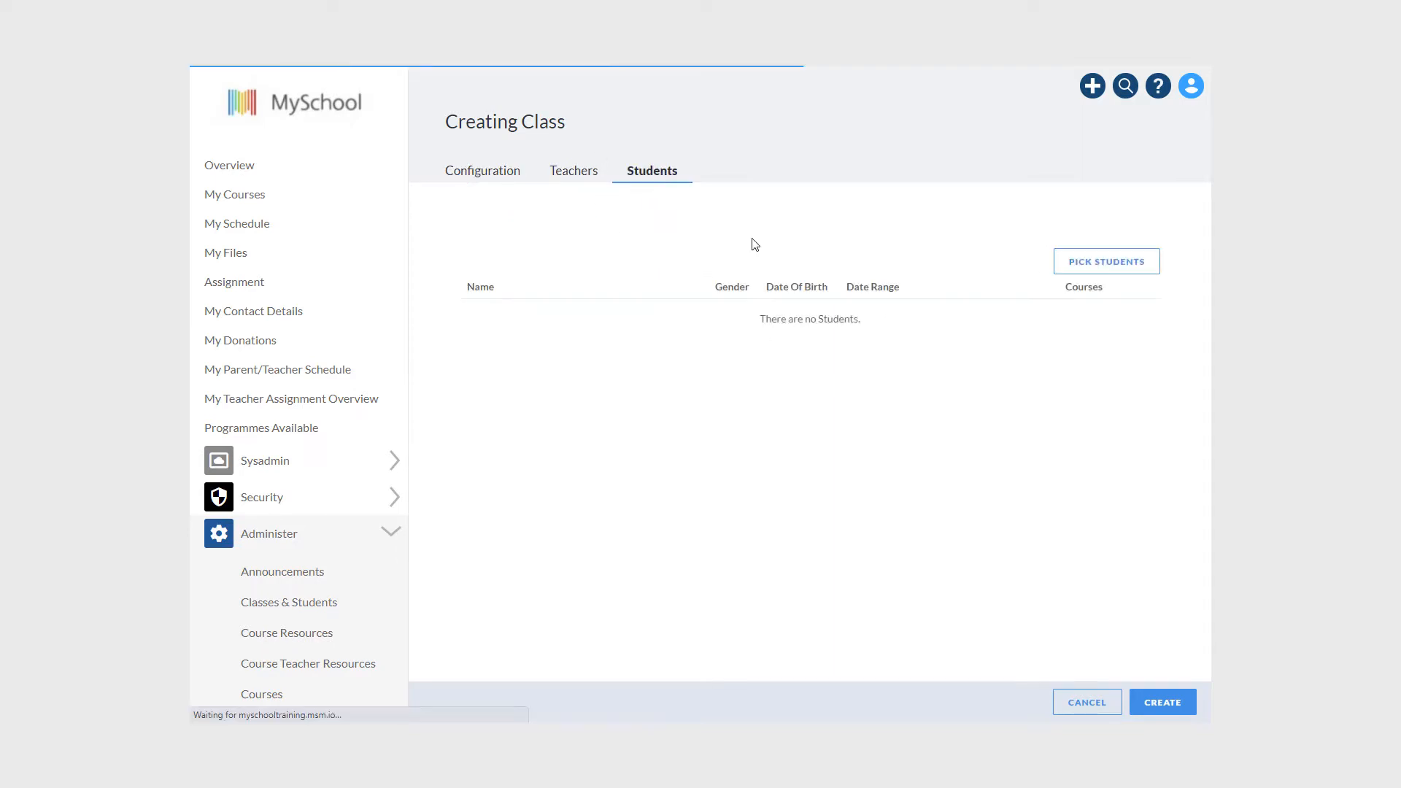
left_click(1124, 267)
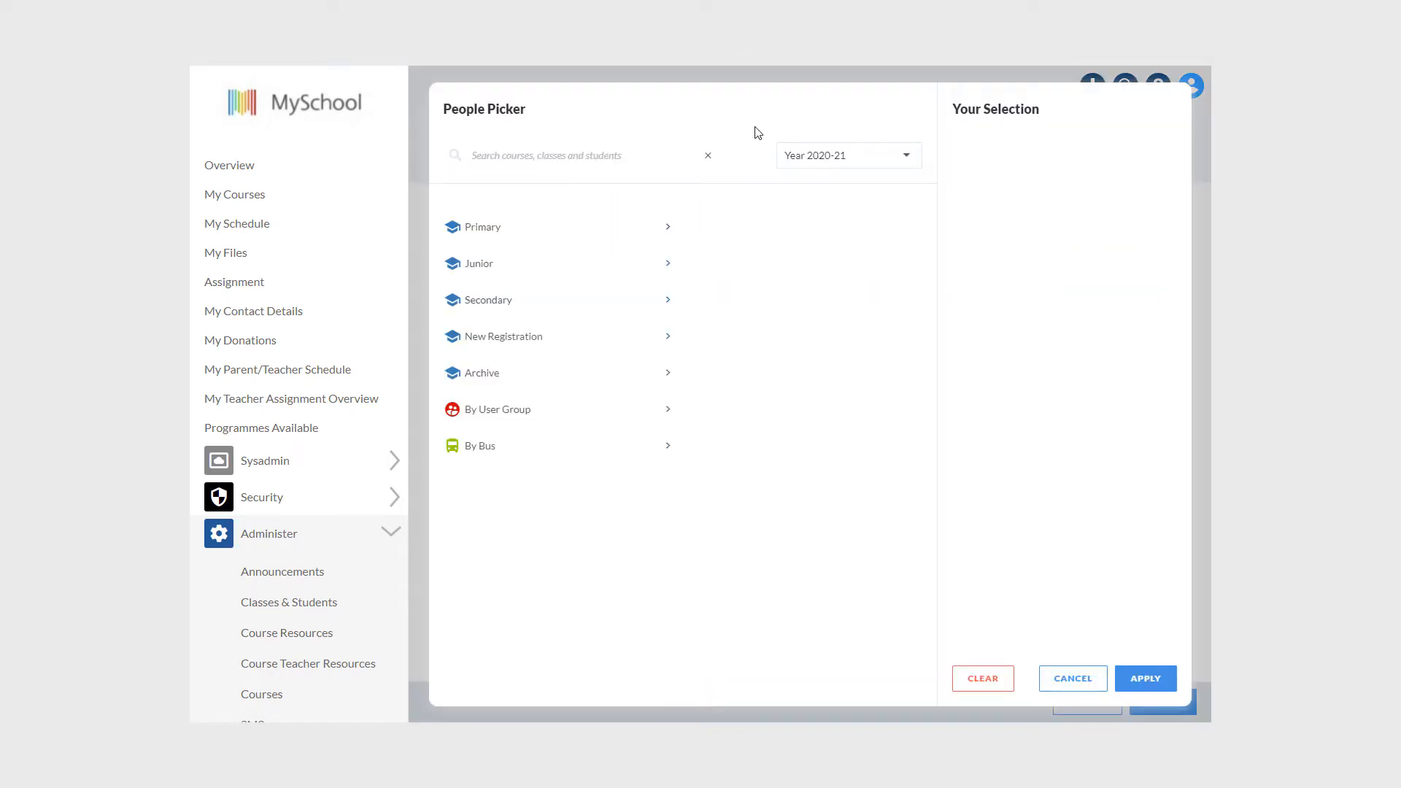
left_click(481, 300)
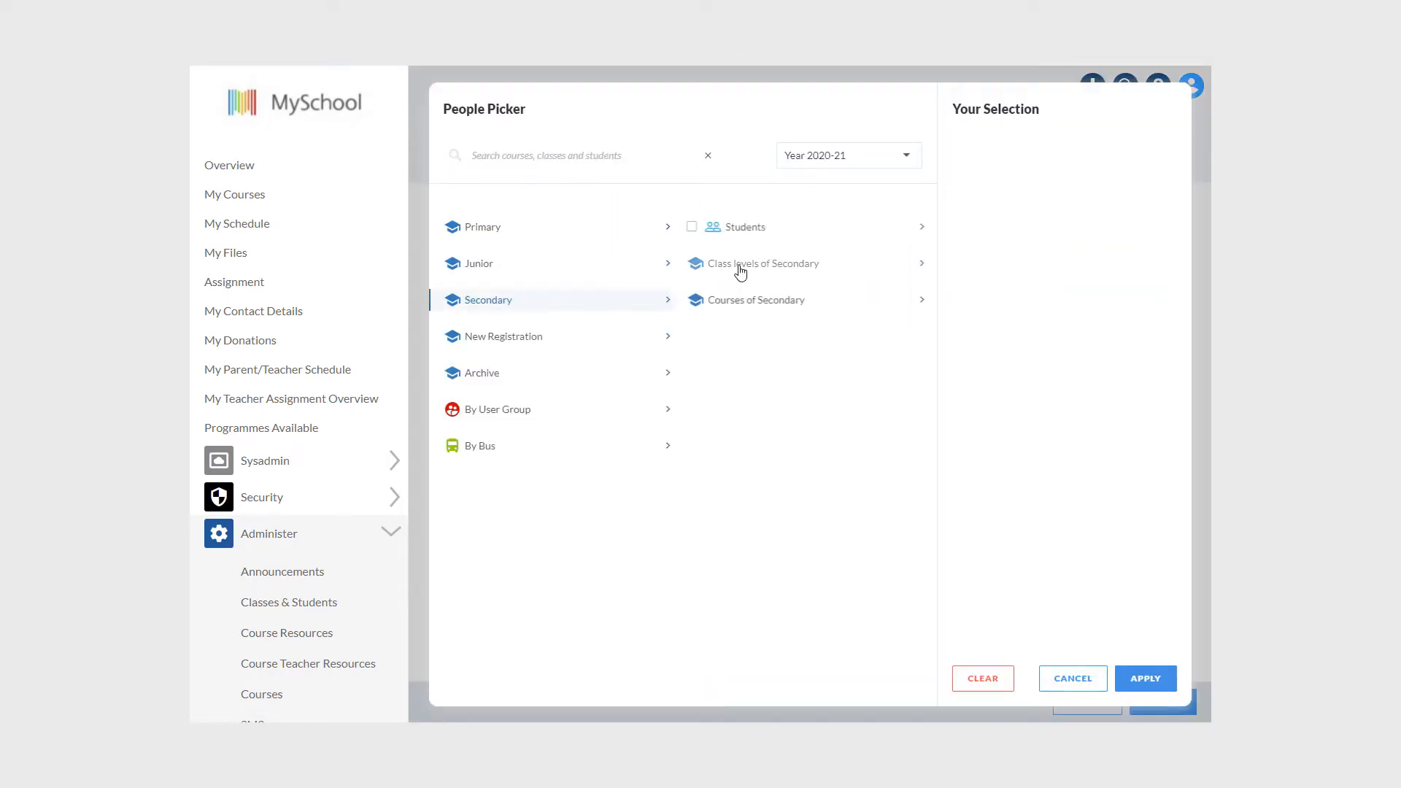
left_click(740, 267)
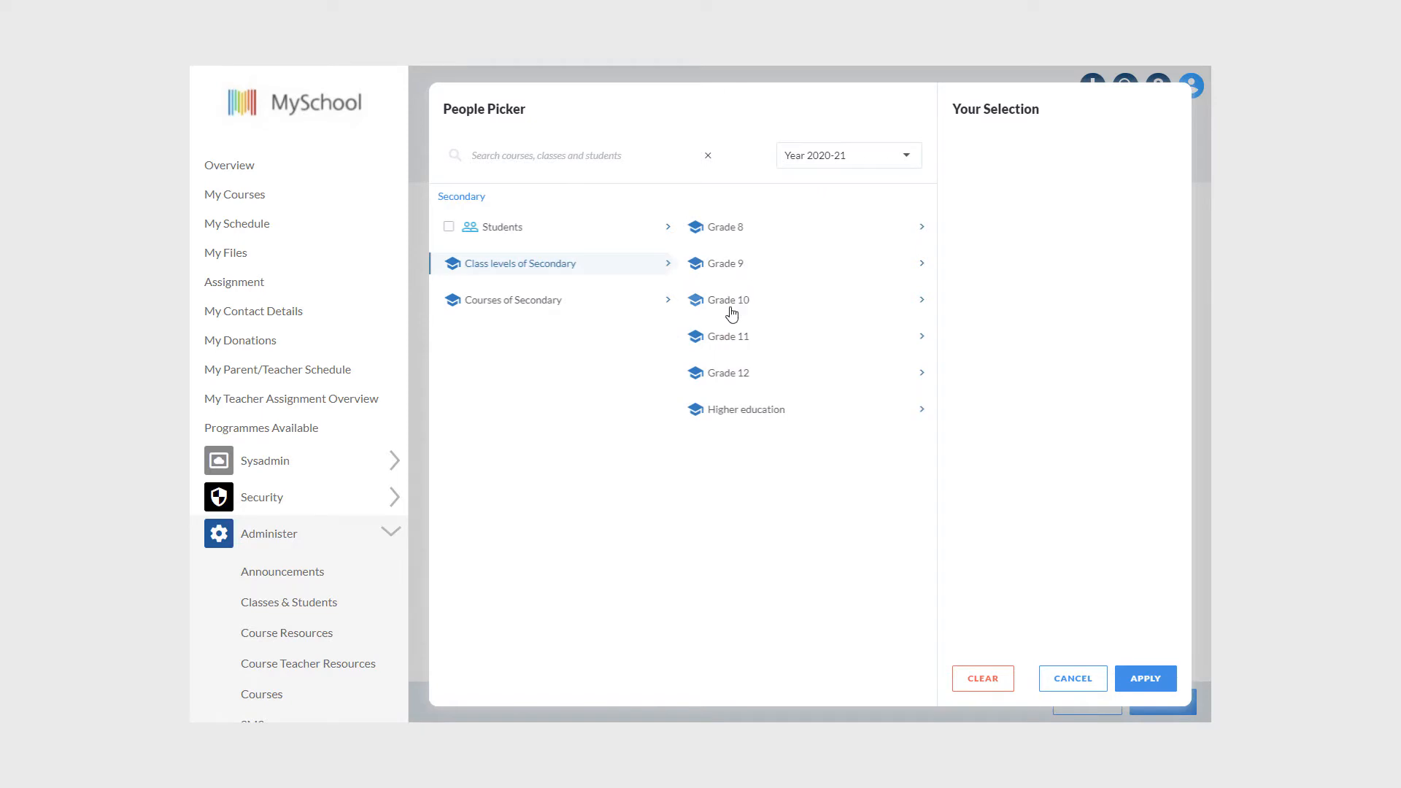
left_click(734, 310)
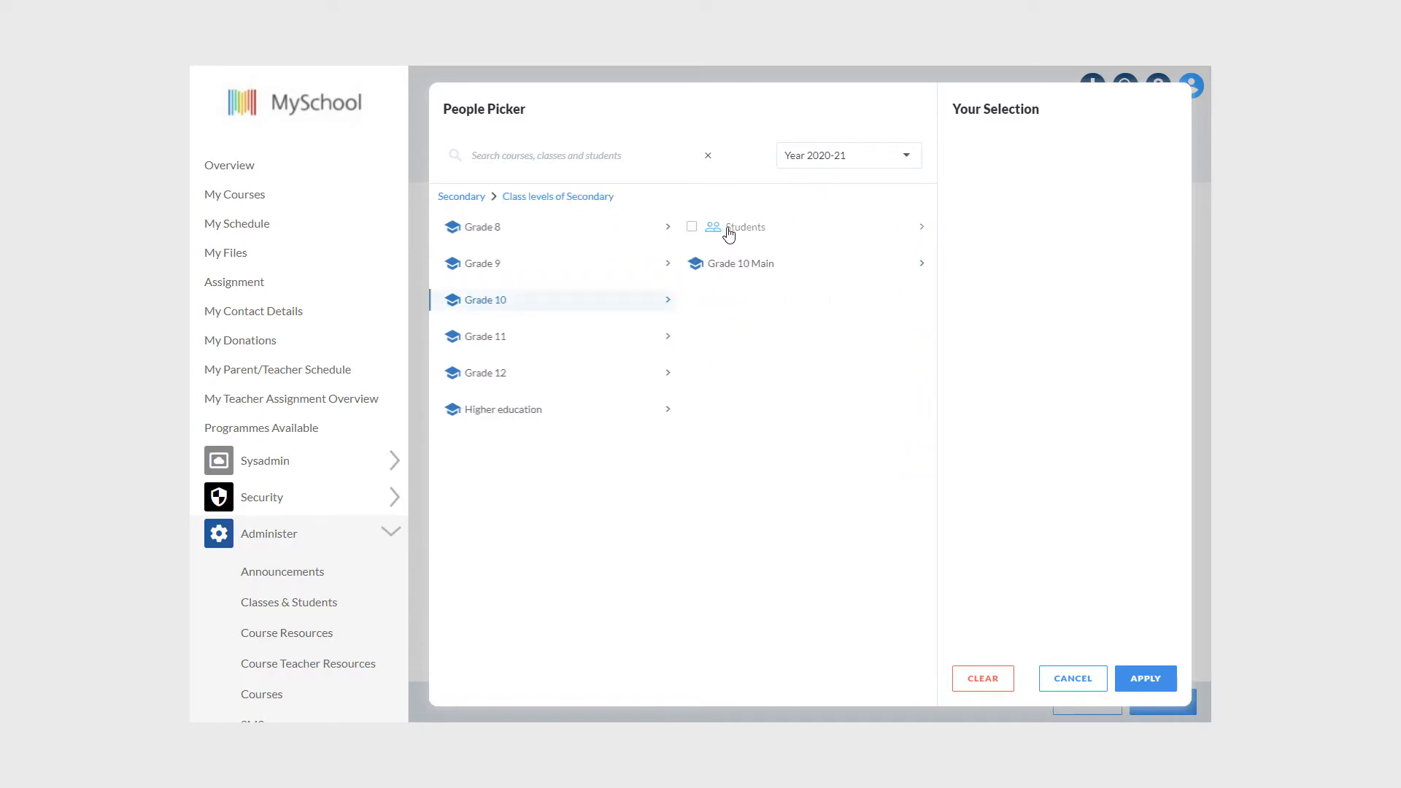
left_click(760, 264)
left_click(691, 227)
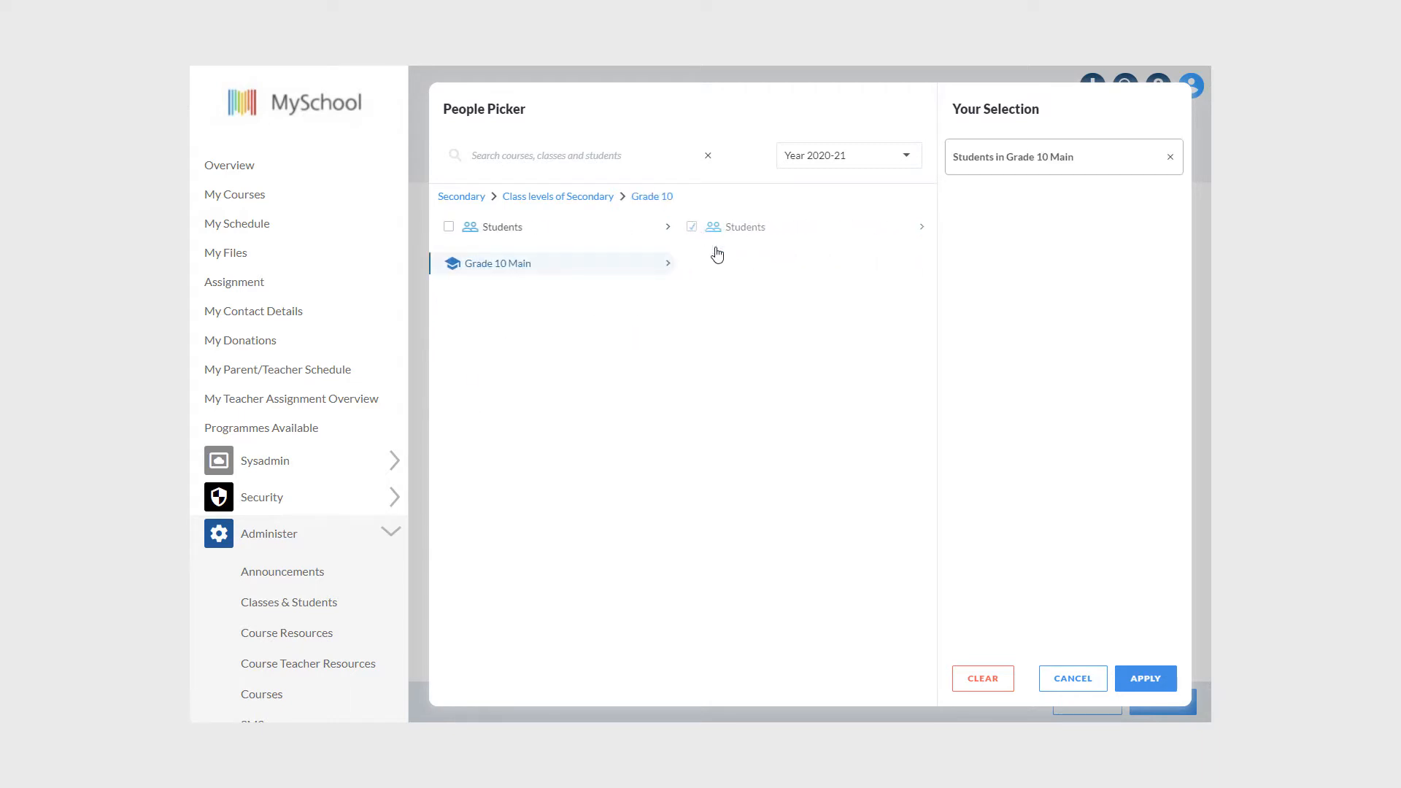
left_click(1145, 678)
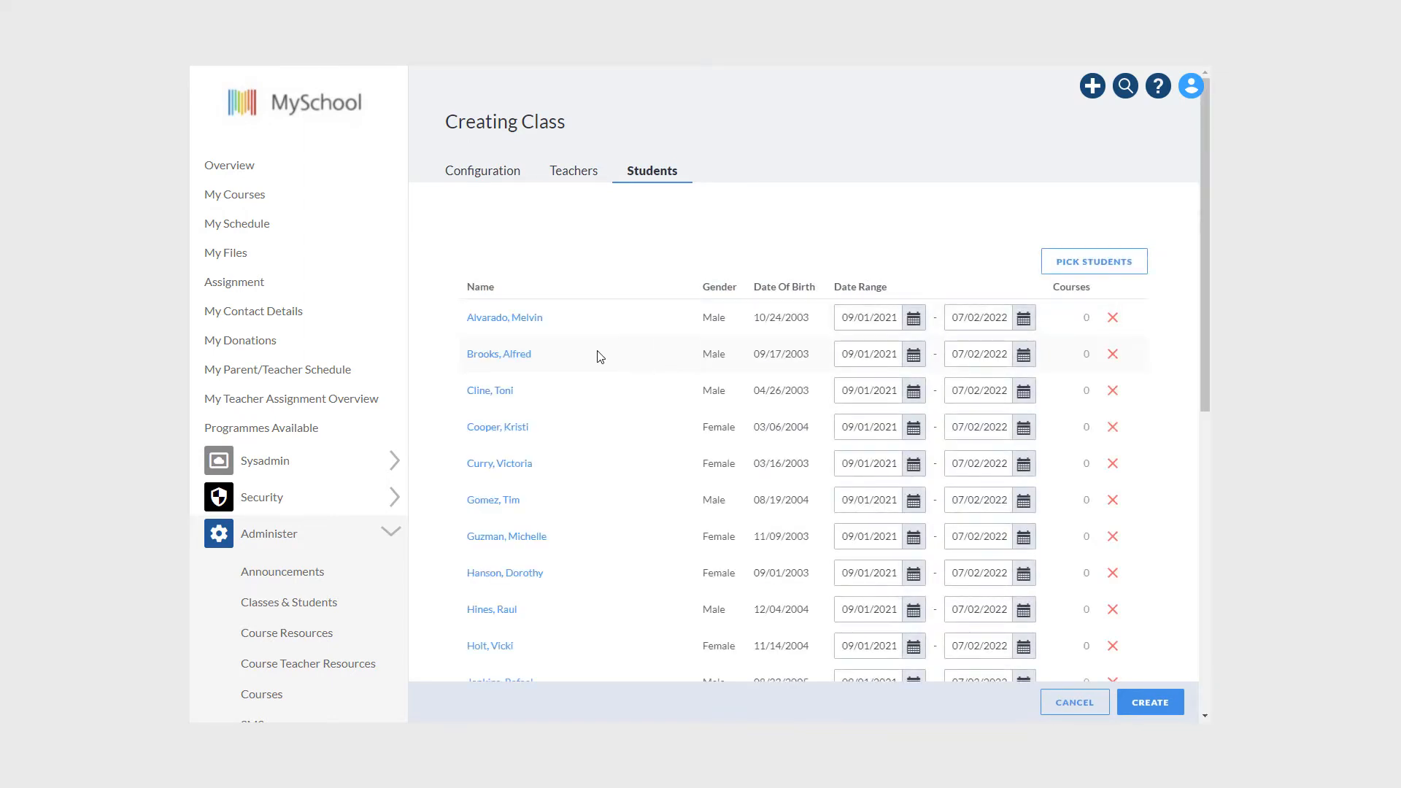
Review the new class's student list with its date ranges and create the class
scroll(605, 334, "down", 3)
scroll(605, 337, "down", 5)
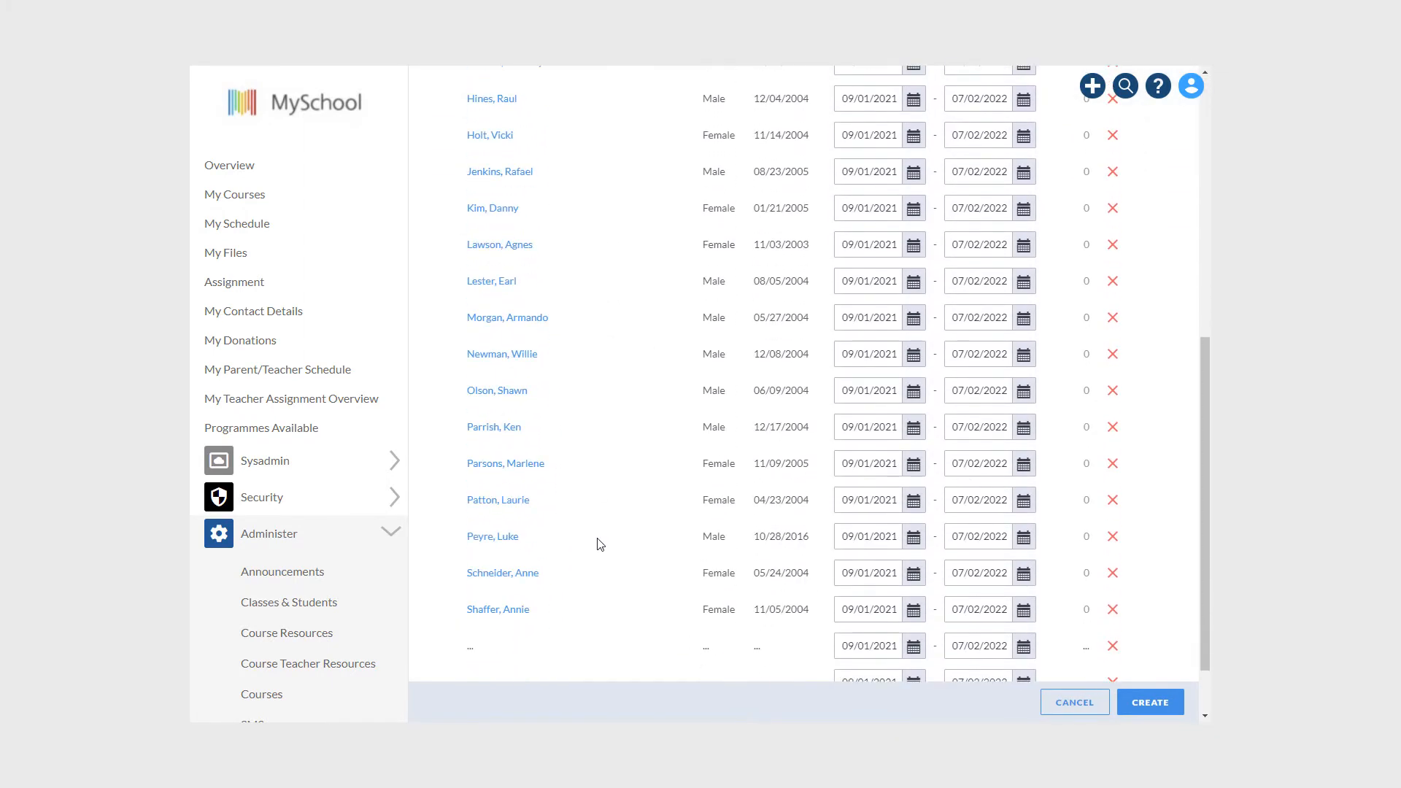
scroll(600, 544, "up", 8)
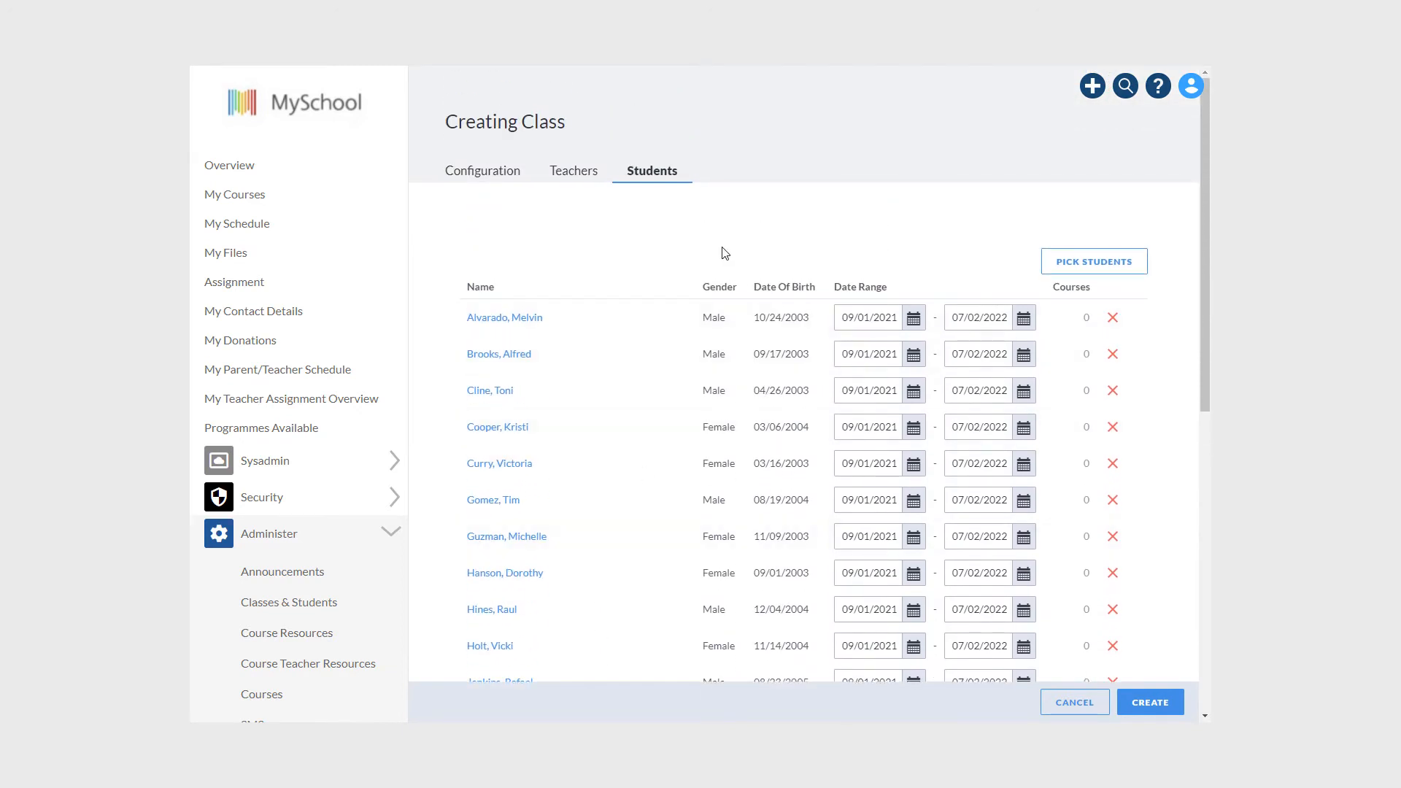
left_click(1137, 702)
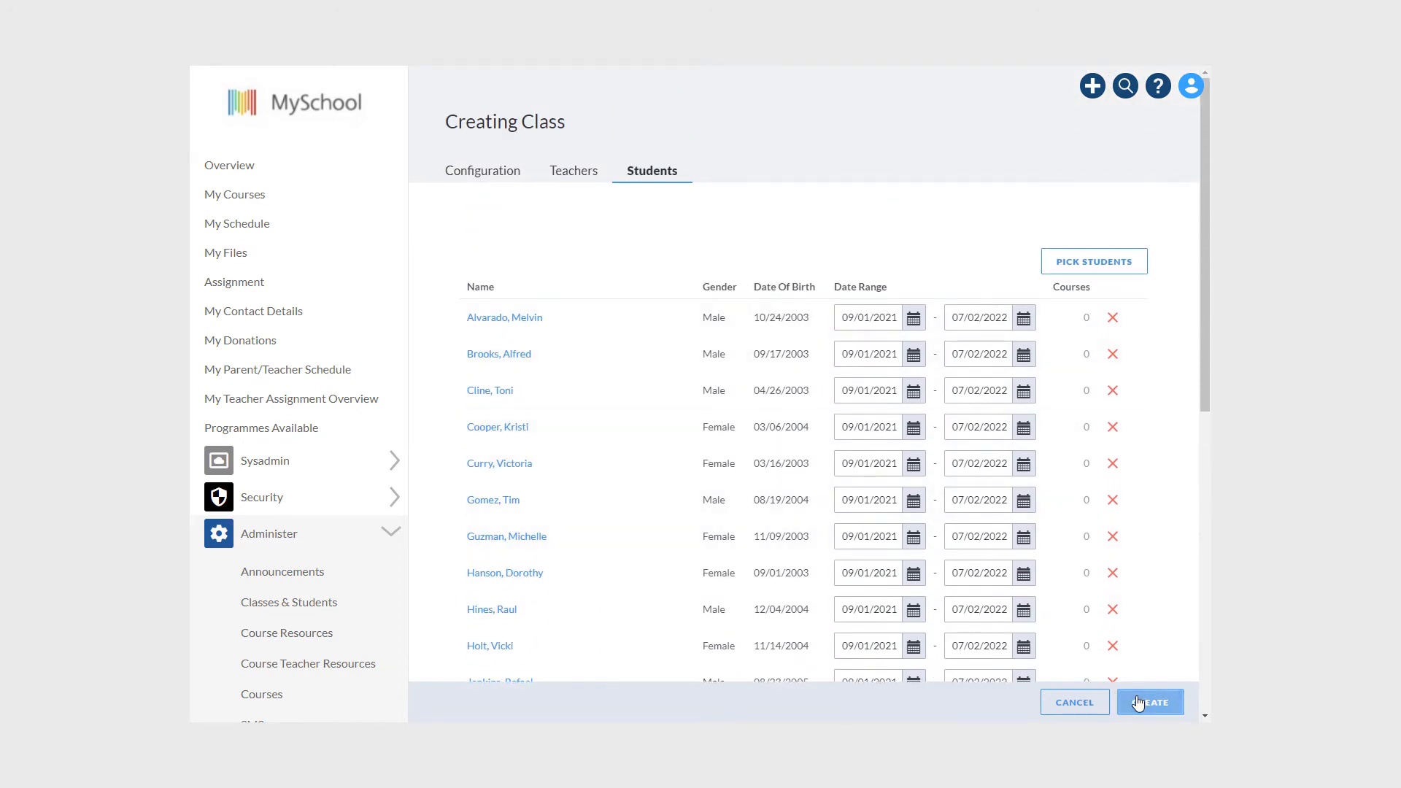